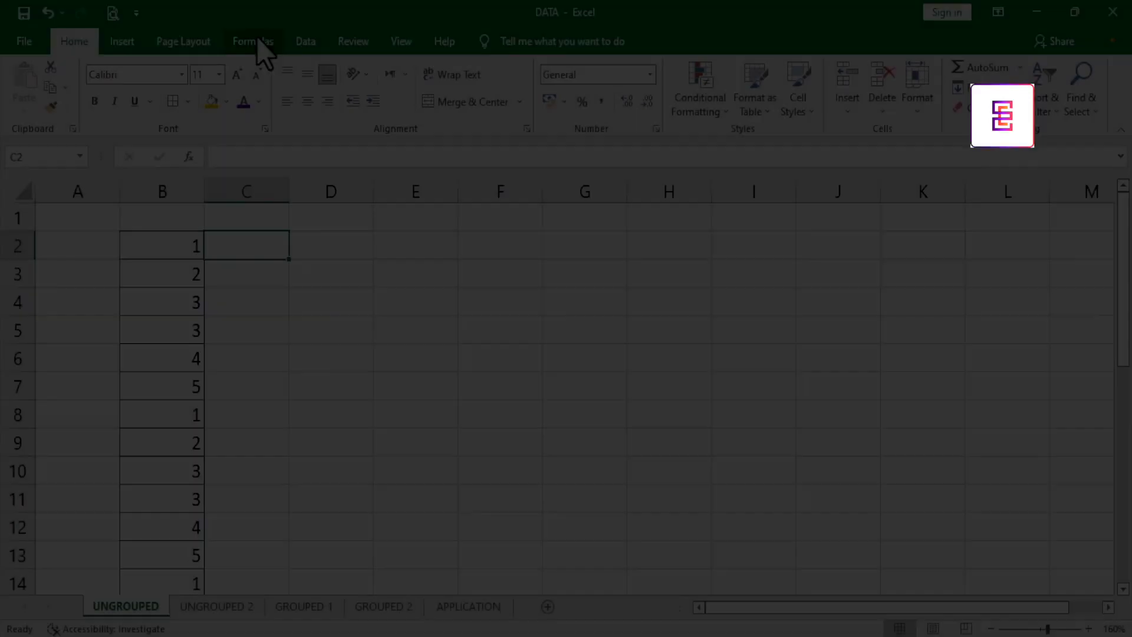
Browse the function library's AutoSum, Financial, Math & Trig and Statistical function lists.
left_click(256, 39)
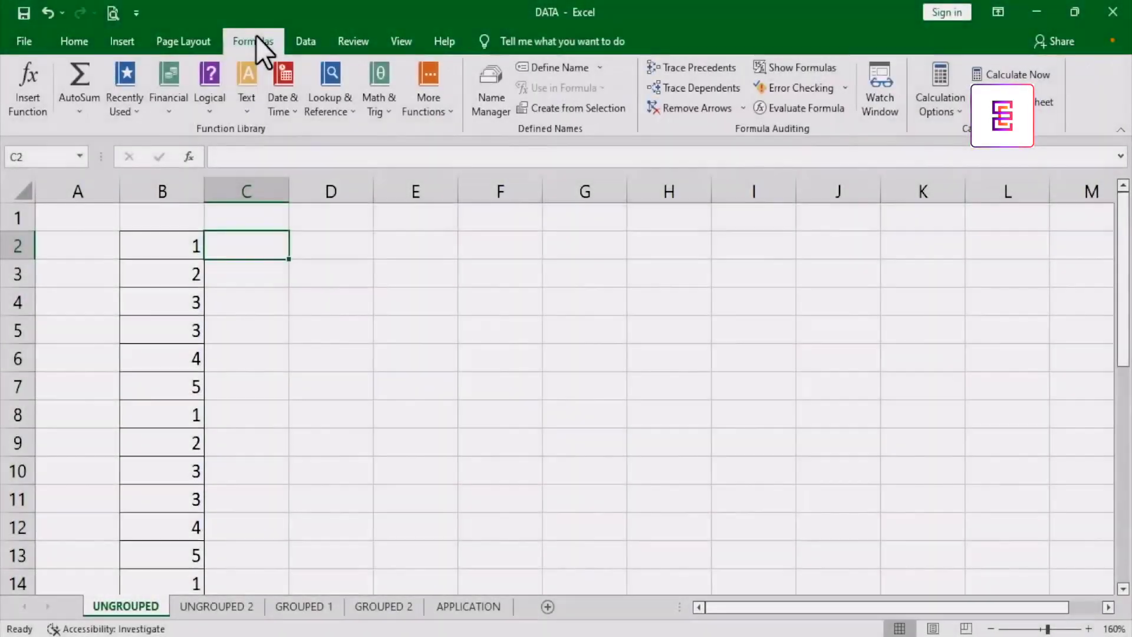
left_click(316, 240)
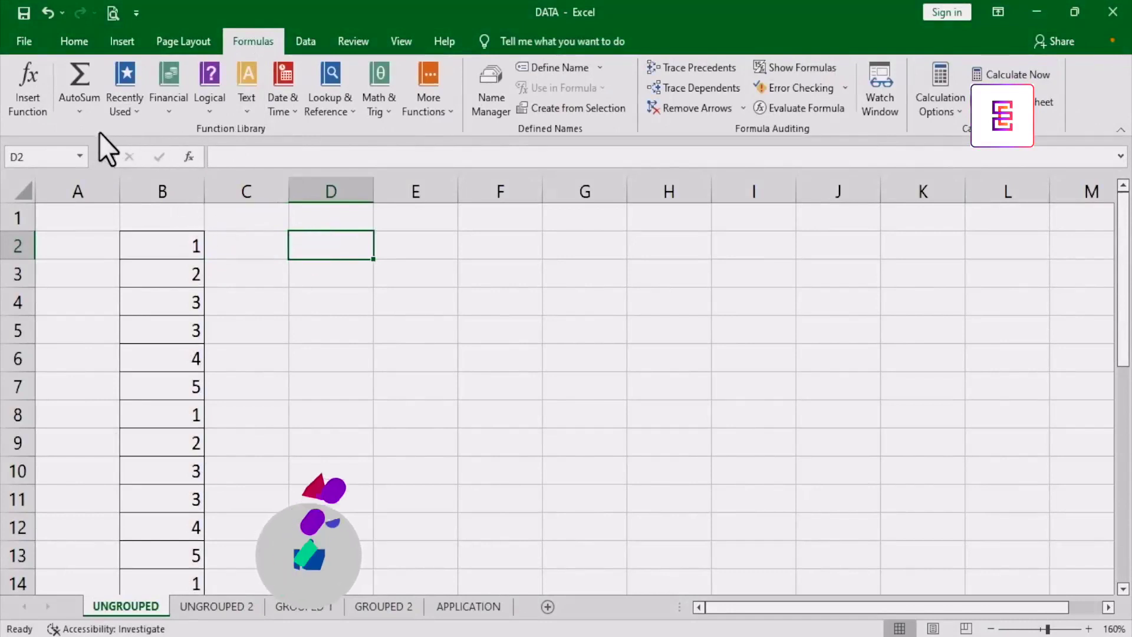
left_click(79, 111)
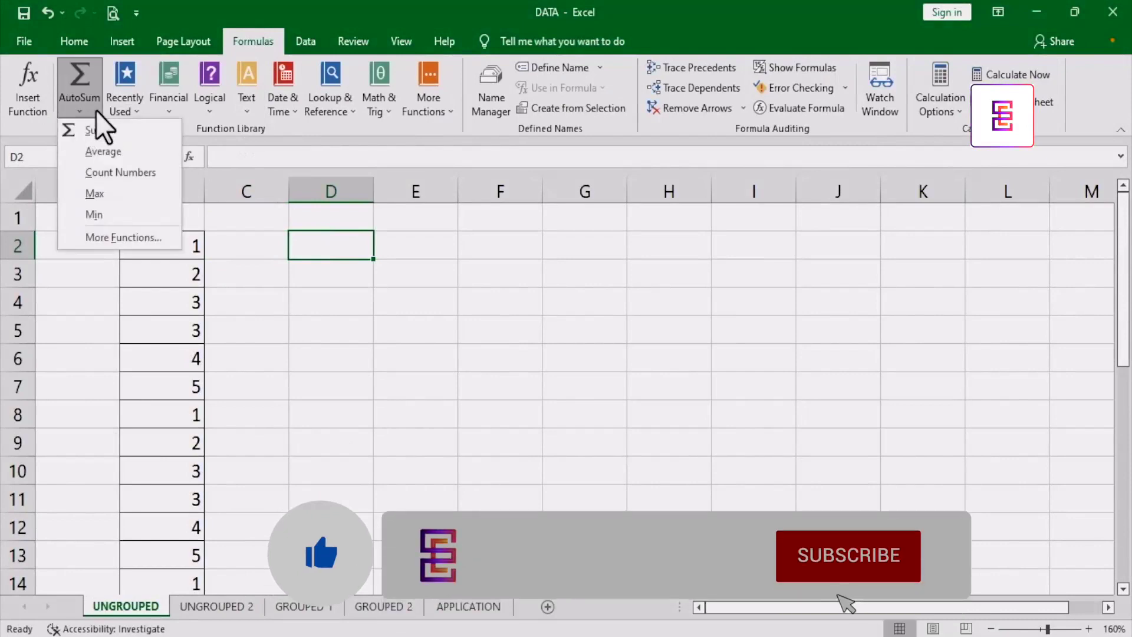
left_click(166, 102)
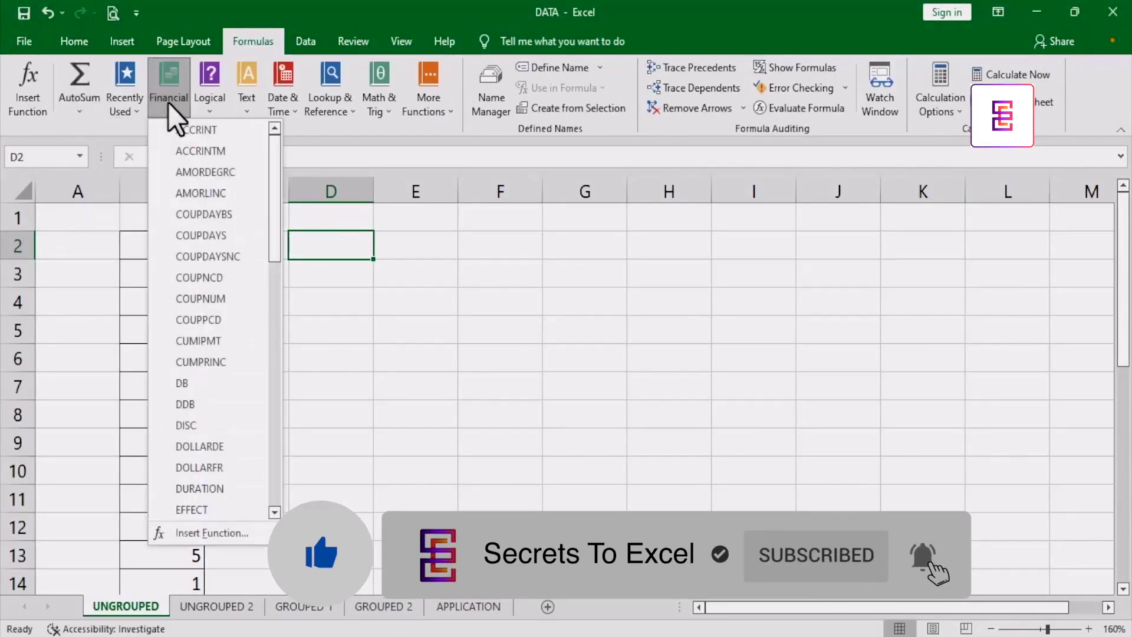
mouse_move(274, 152)
left_mouse_down()
mouse_move(275, 412)
mouse_move(286, 159)
left_mouse_up()
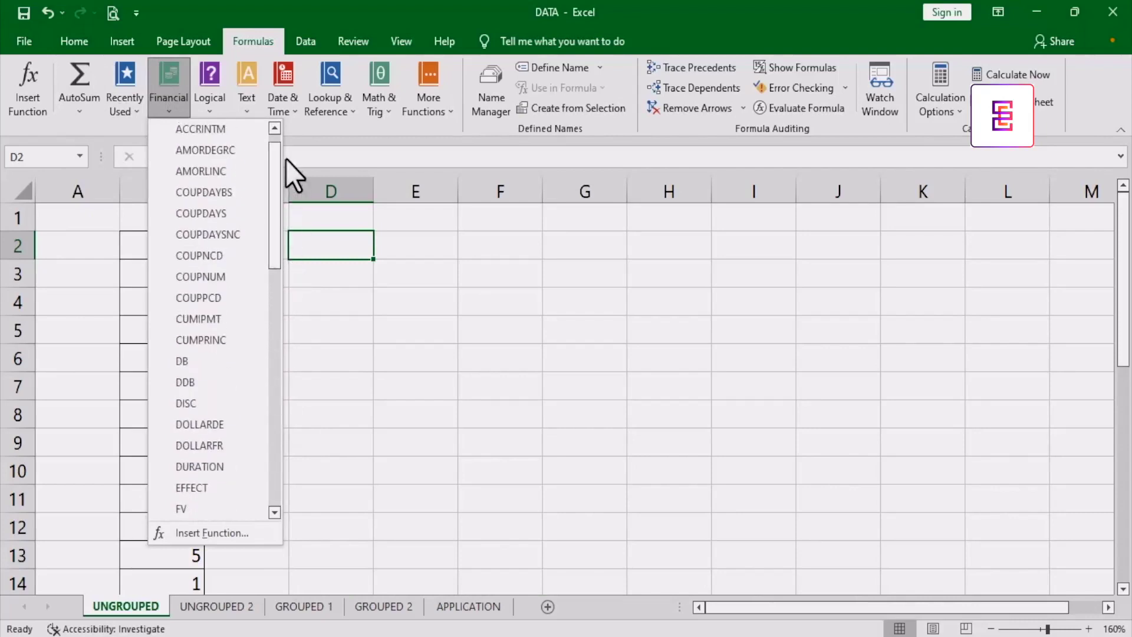
left_click(382, 101)
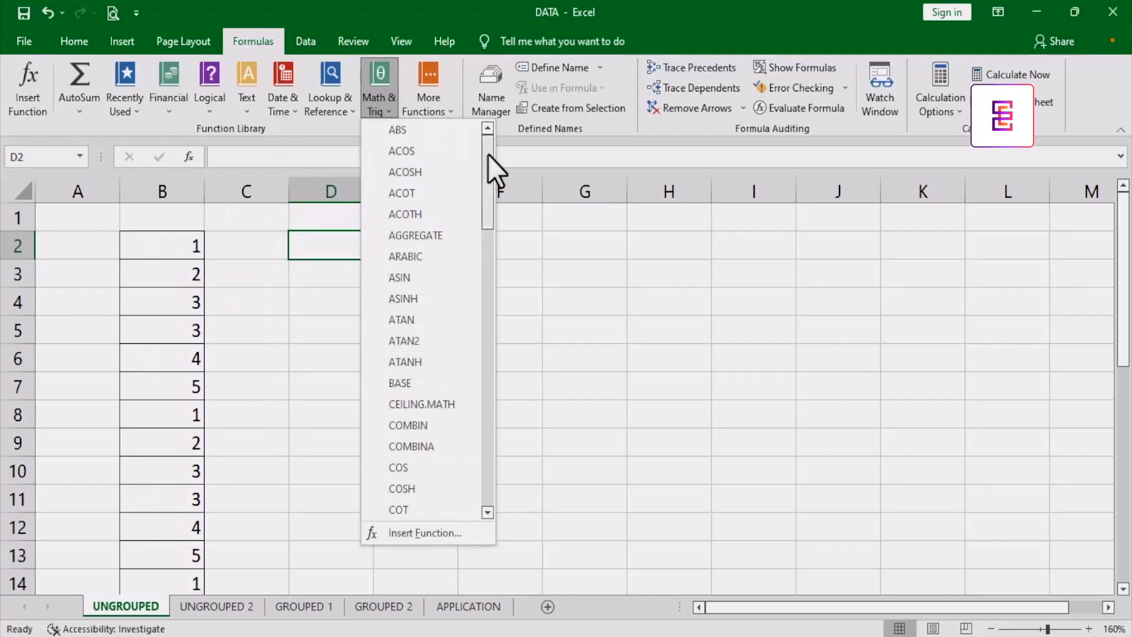
left_click_drag(487, 154, 439, 78)
left_click(439, 78)
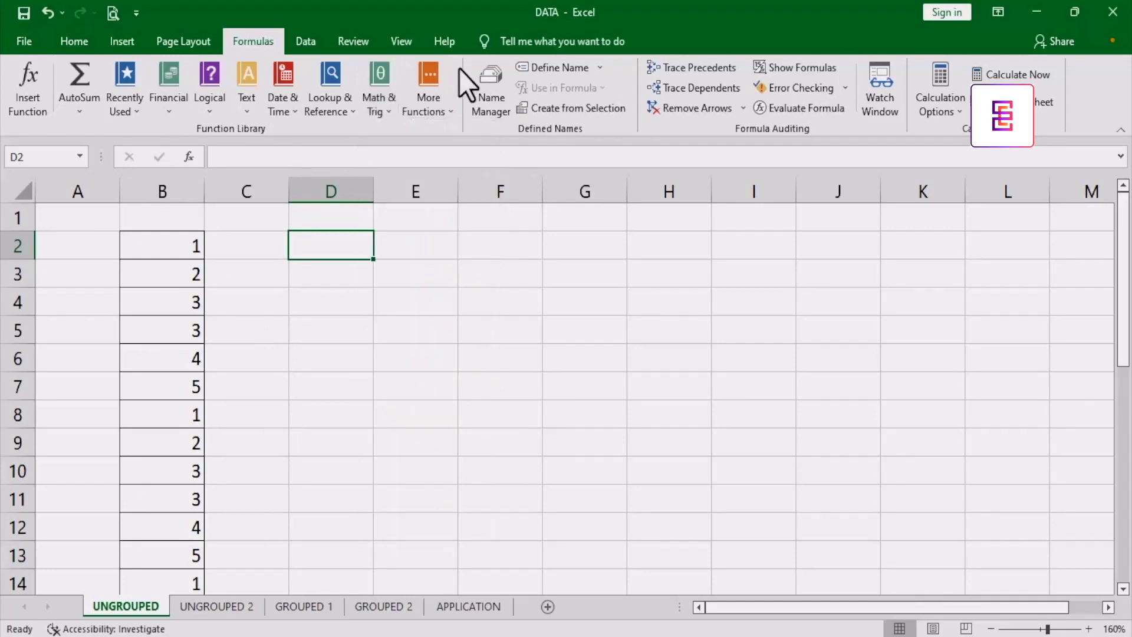
left_click(430, 109)
mouse_move(436, 130)
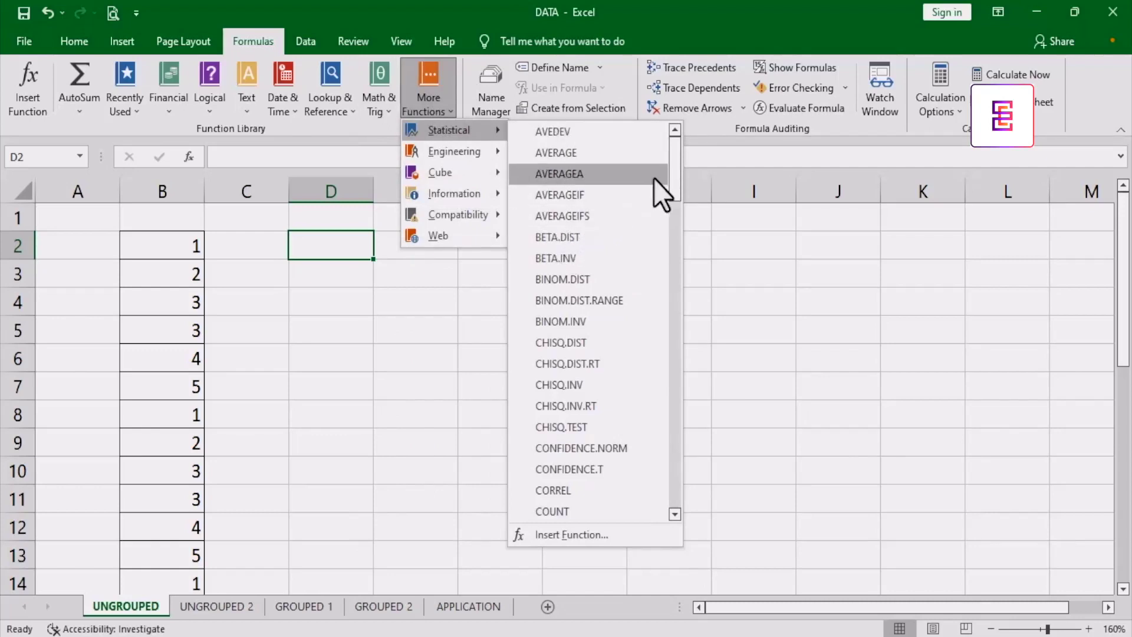
left_click_drag(671, 158, 660, 331)
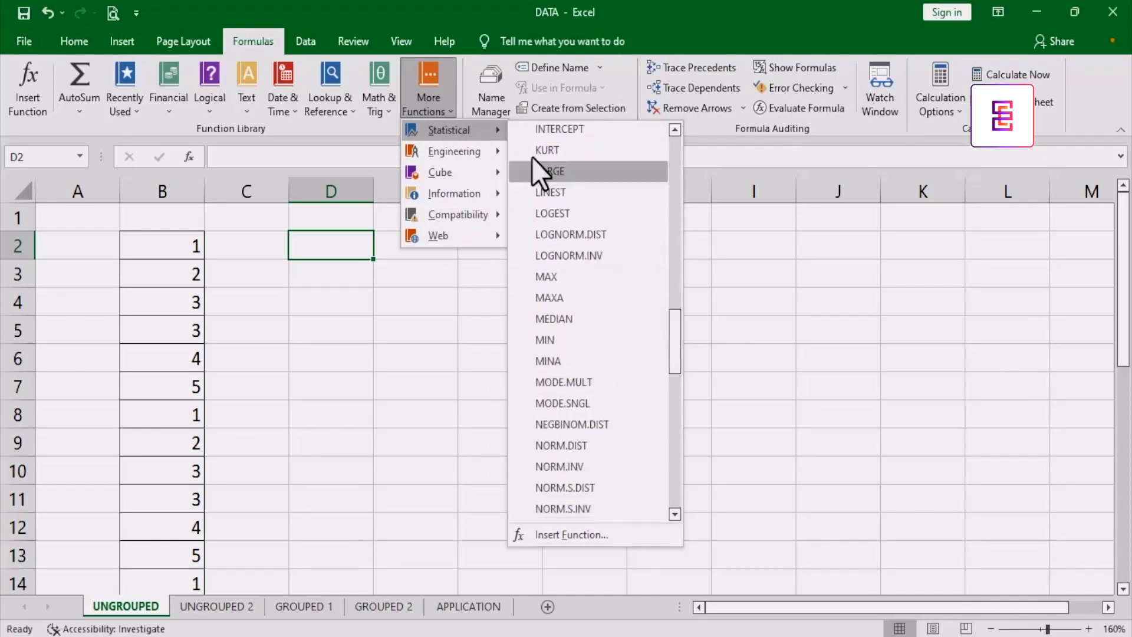
mouse_move(472, 153)
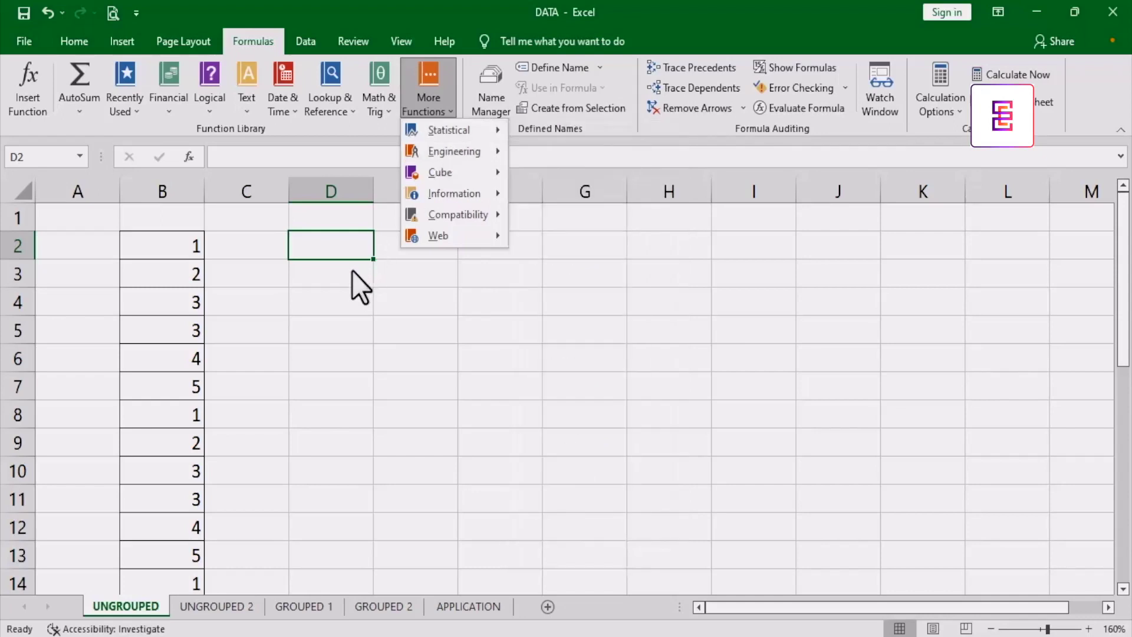
left_click(352, 271)
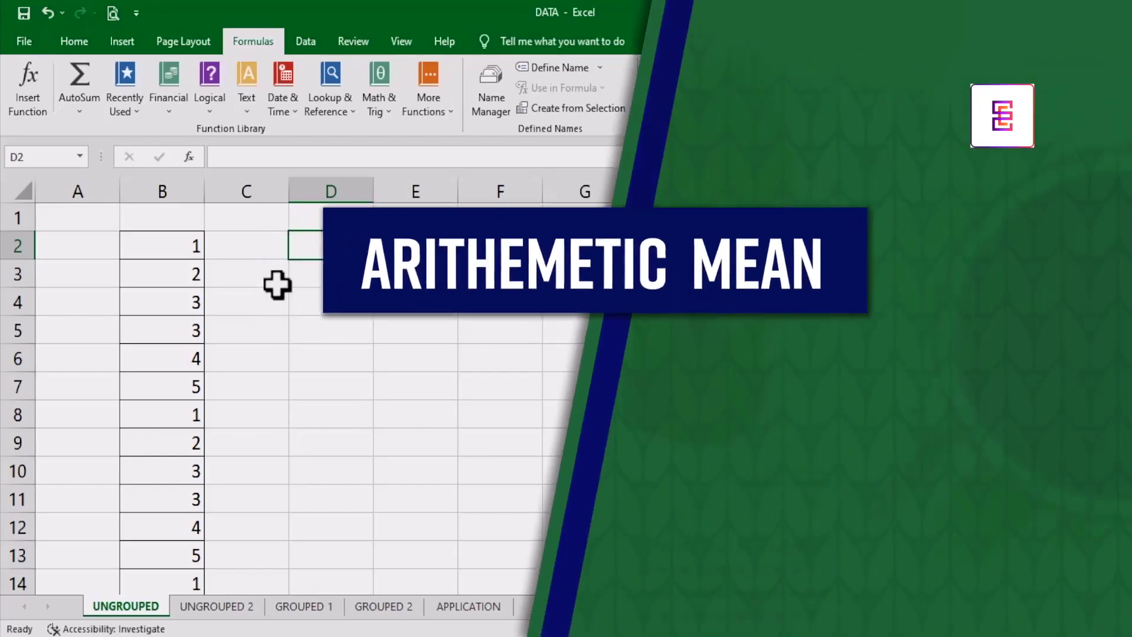
Review the sample data on the UNGROUPED, UNGROUPED 2, GROUPED 1 and GROUPED 2 sheets and the June 2022 sales report on APPLICATION.
scroll(159, 252, "down", 9)
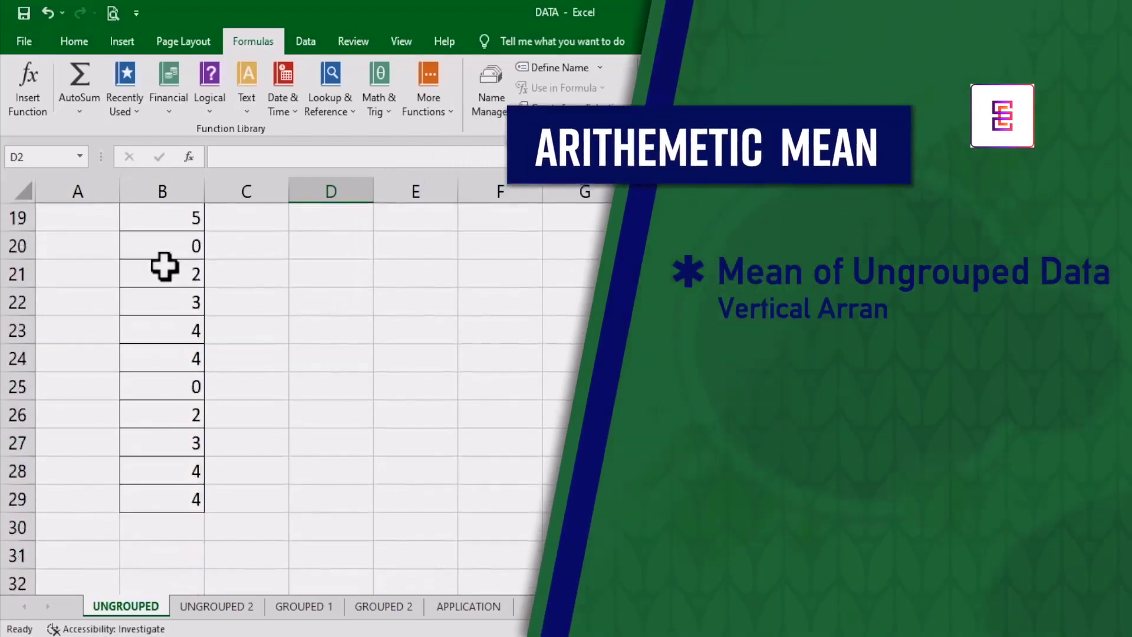
left_click(235, 609)
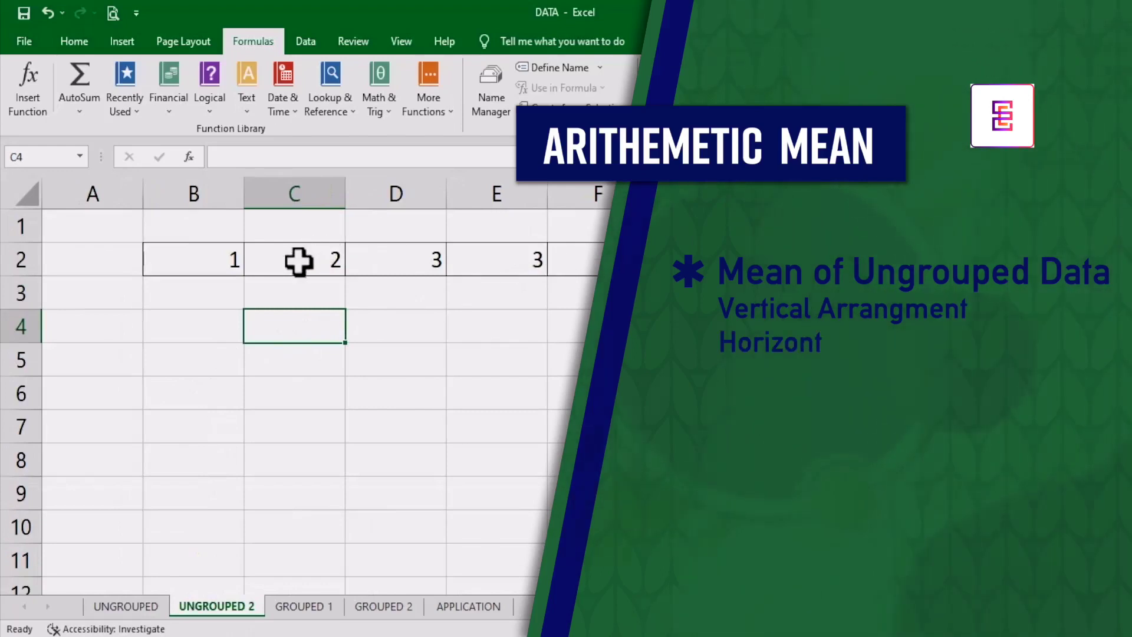
left_click(312, 607)
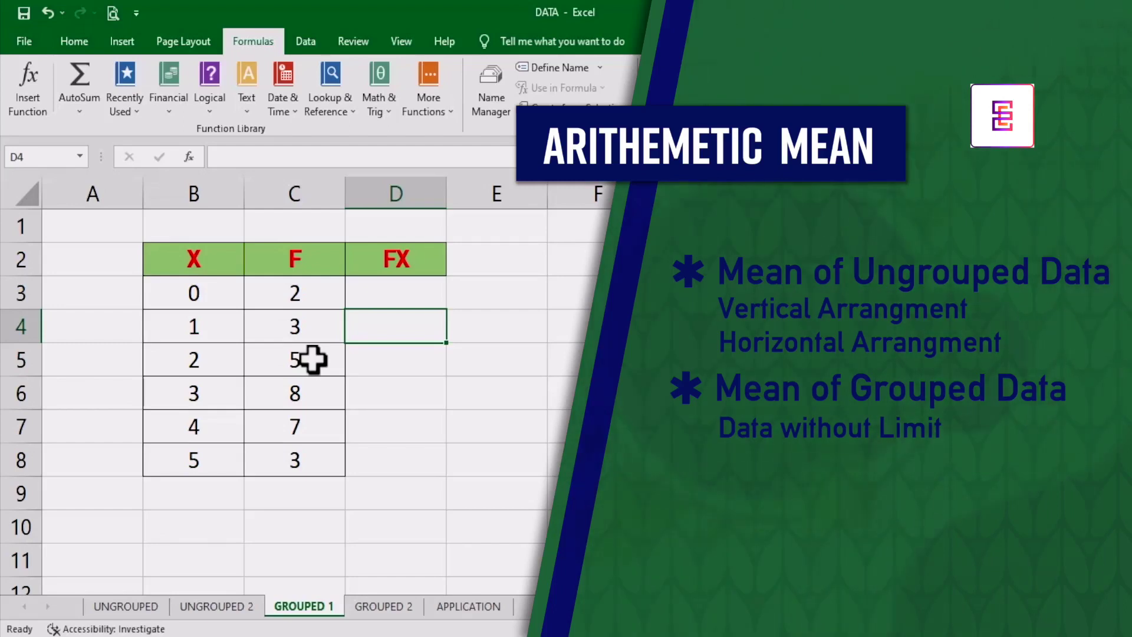
left_click(384, 606)
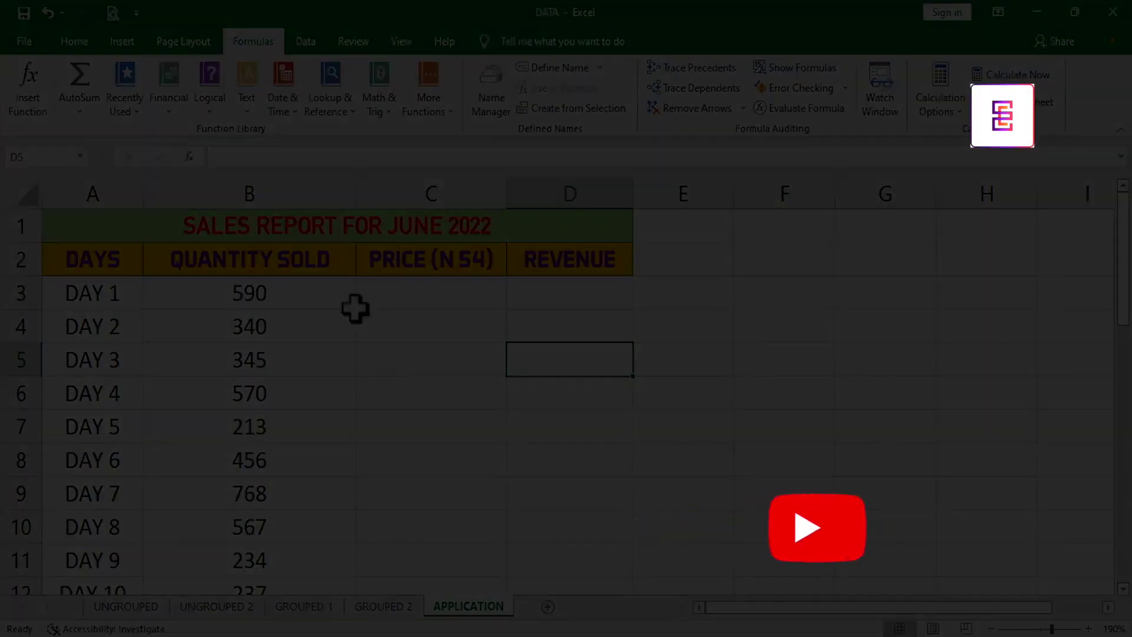
left_click(308, 227)
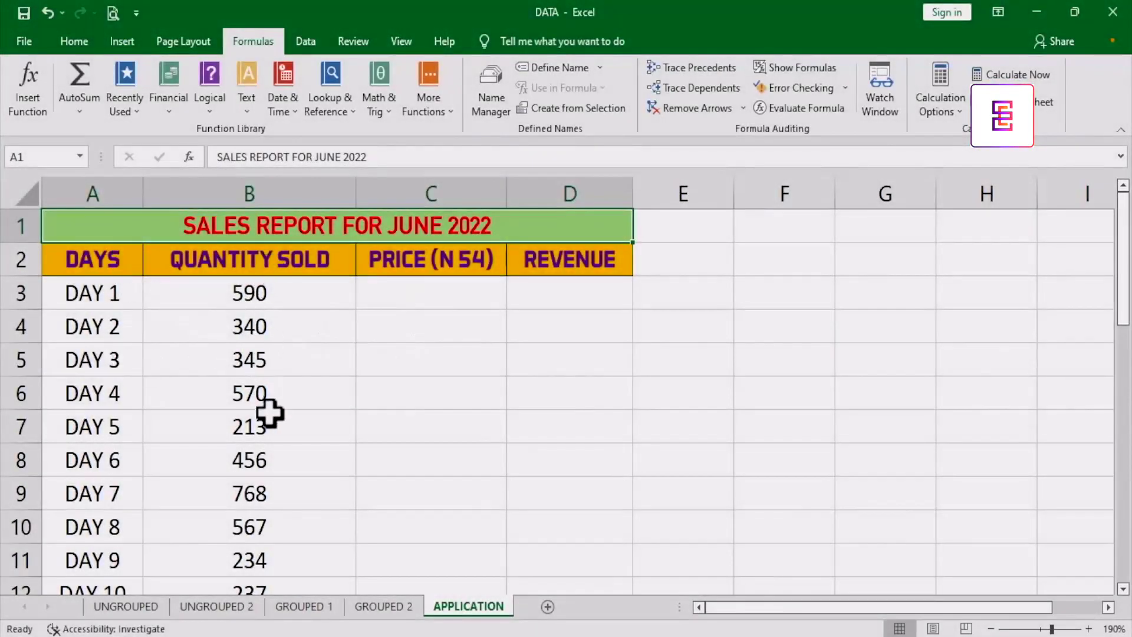
left_click(433, 261)
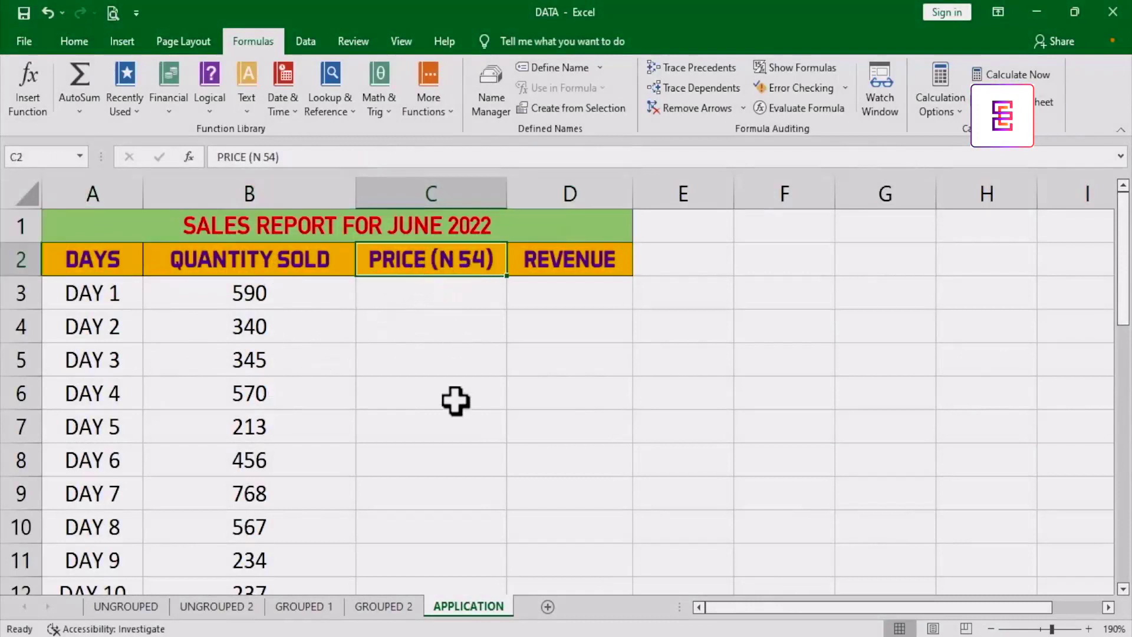
scroll(454, 422, "down", 6)
scroll(453, 423, "up", 3)
scroll(453, 424, "up", 3)
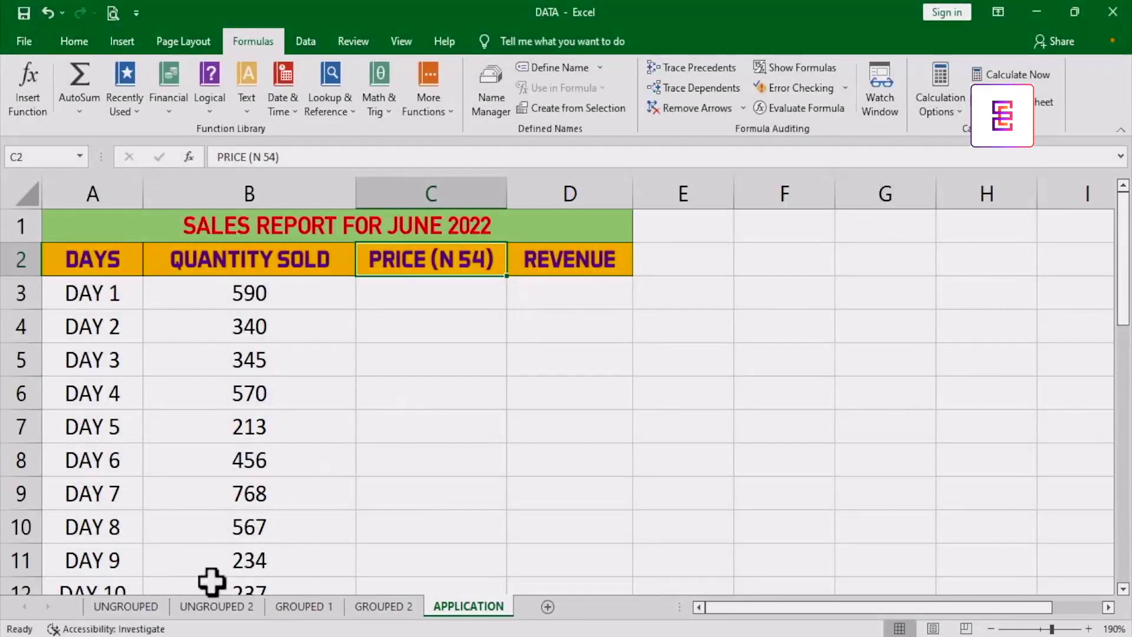
Examine the vertically arranged data in column B of the UNGROUPED sheet, from its first to its last value.
left_click(155, 609)
scroll(295, 379, "up", 9)
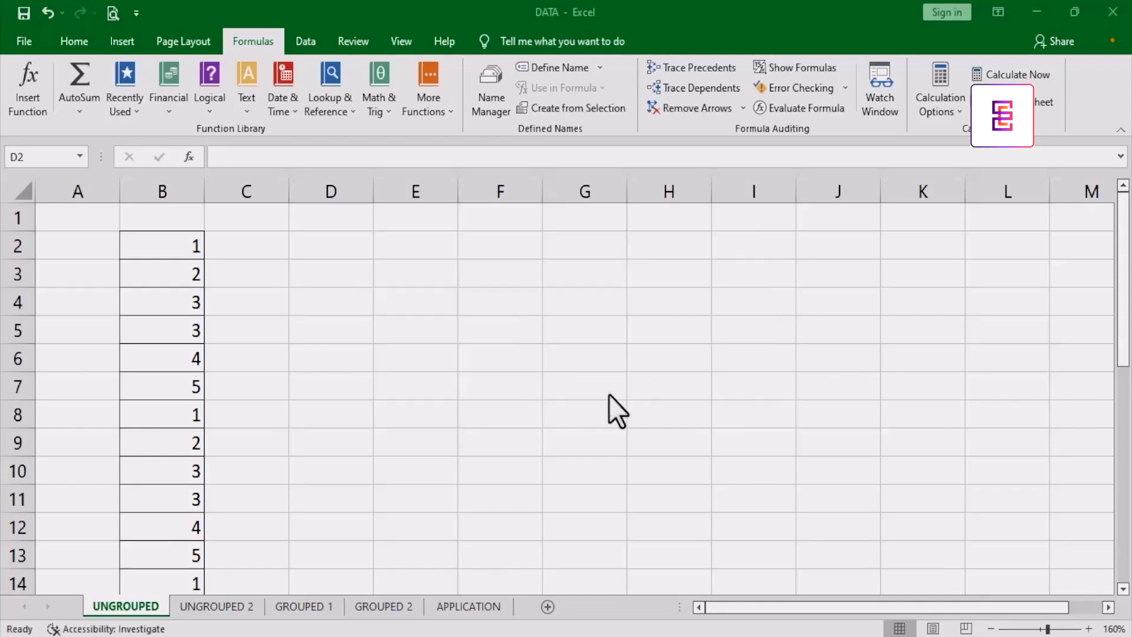
left_click(176, 245)
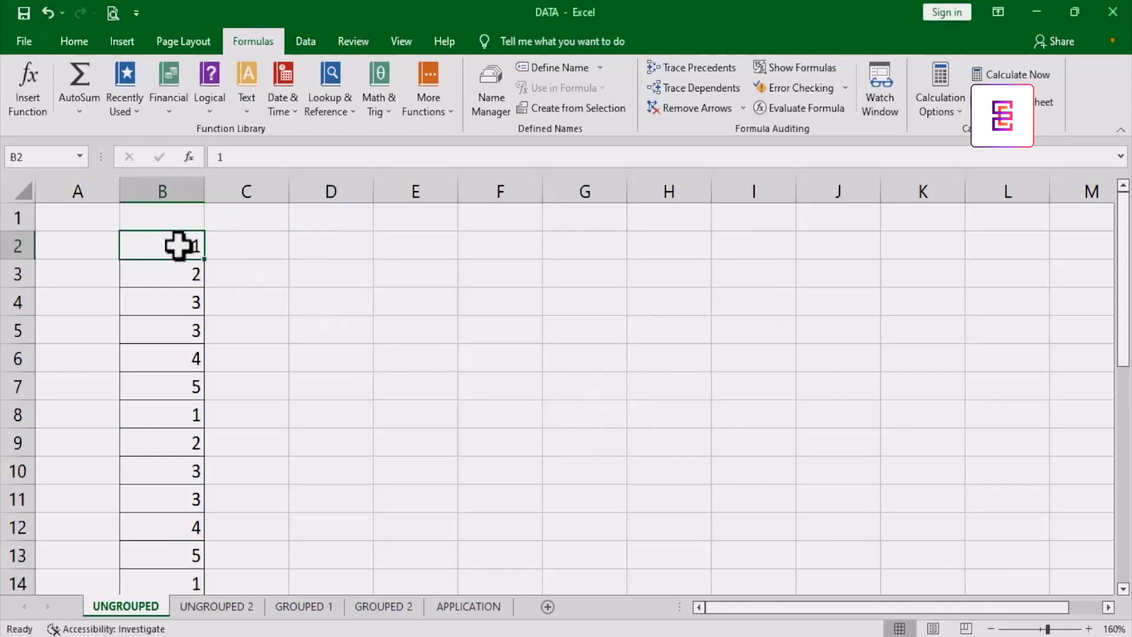
scroll(182, 277, "down", 9)
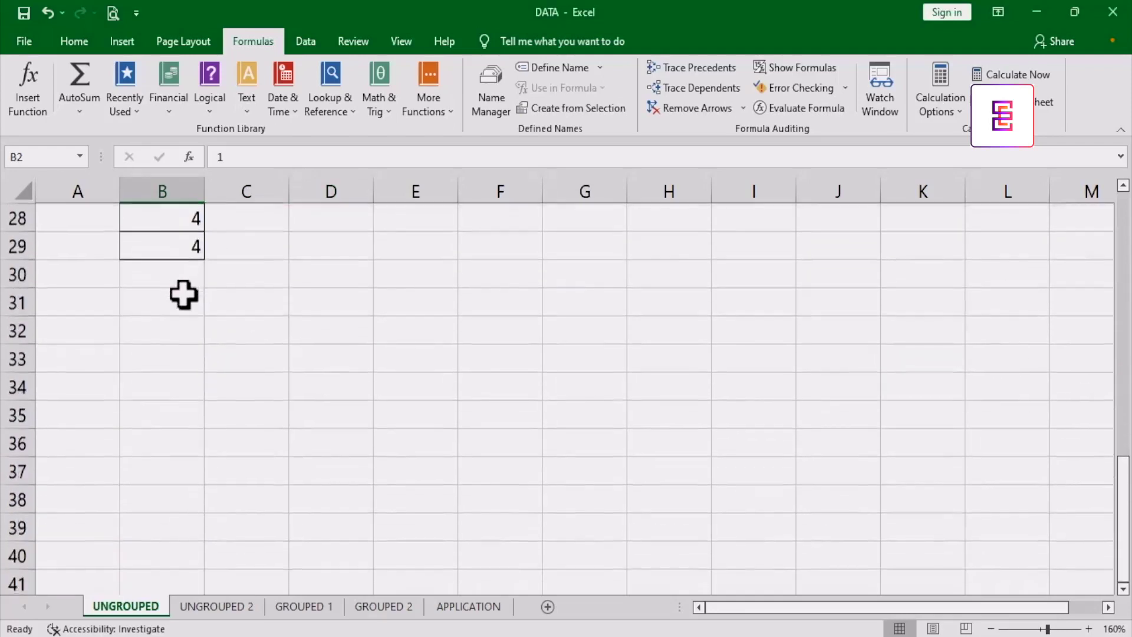
scroll(185, 293, "up", 6)
scroll(185, 293, "up", 3)
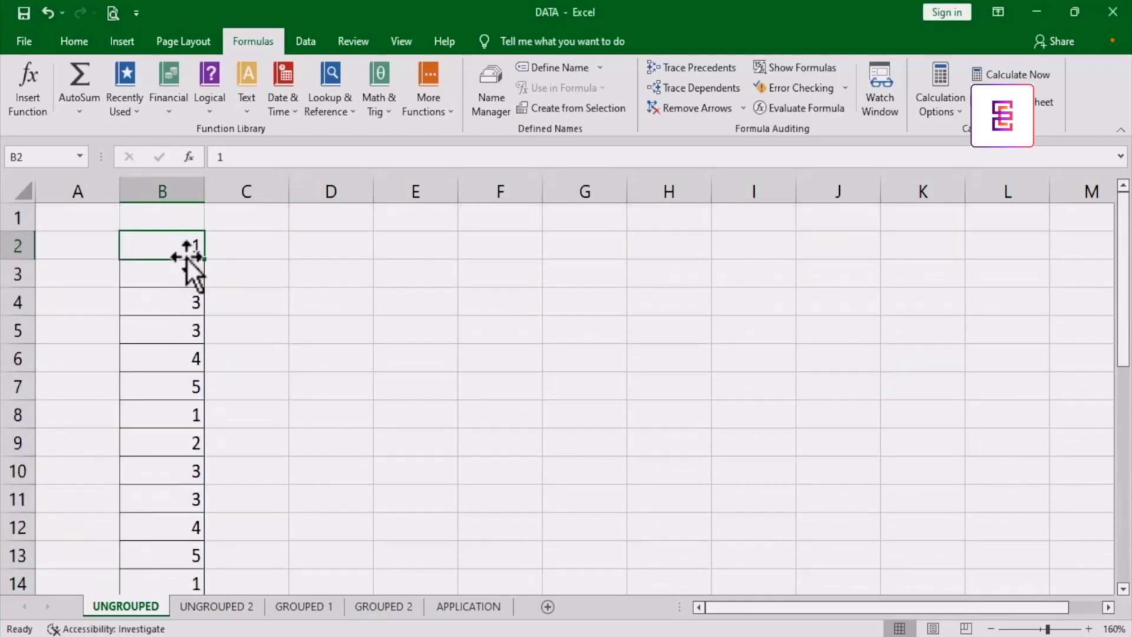
scroll(184, 265, "down", 5)
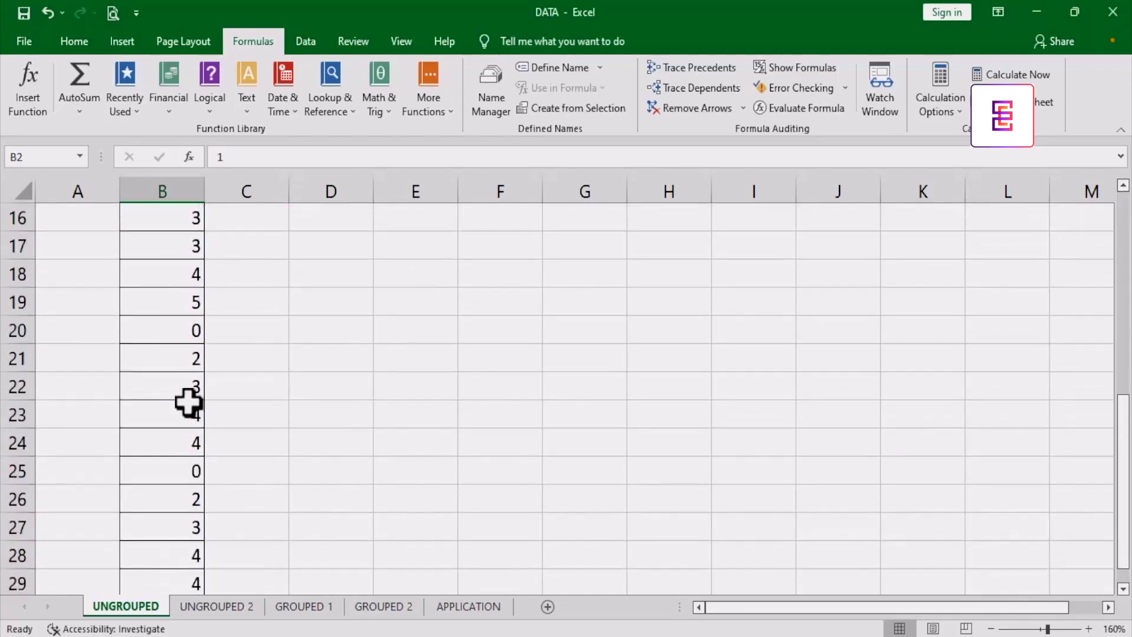
scroll(187, 401, "down", 3)
scroll(188, 406, "down", 1)
scroll(182, 301, "up", 8)
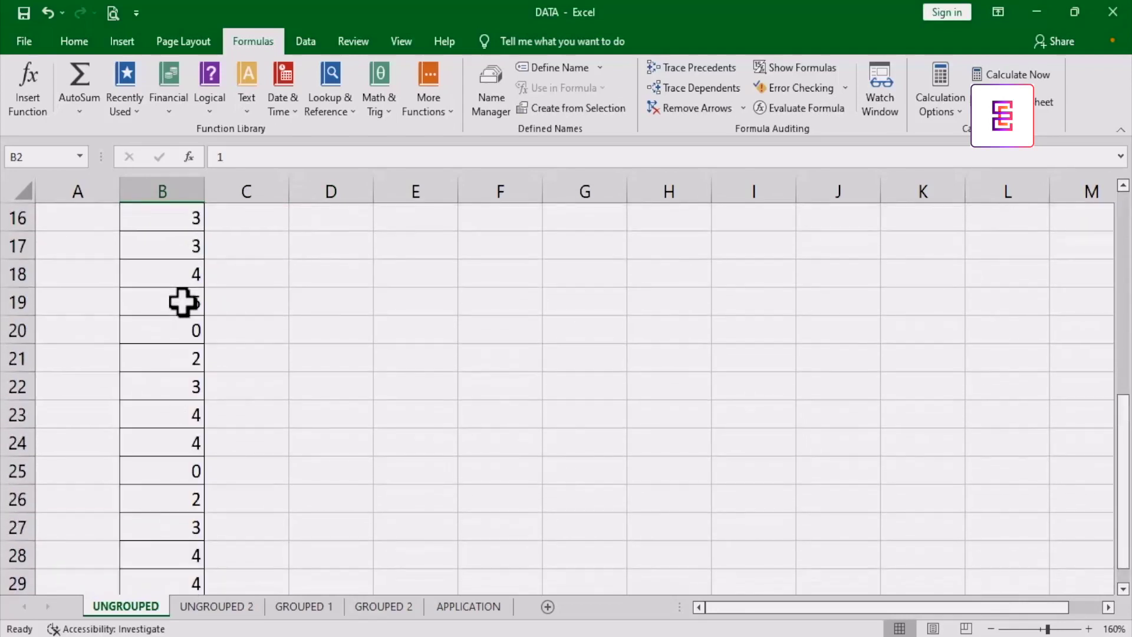
scroll(178, 248, "up", 1)
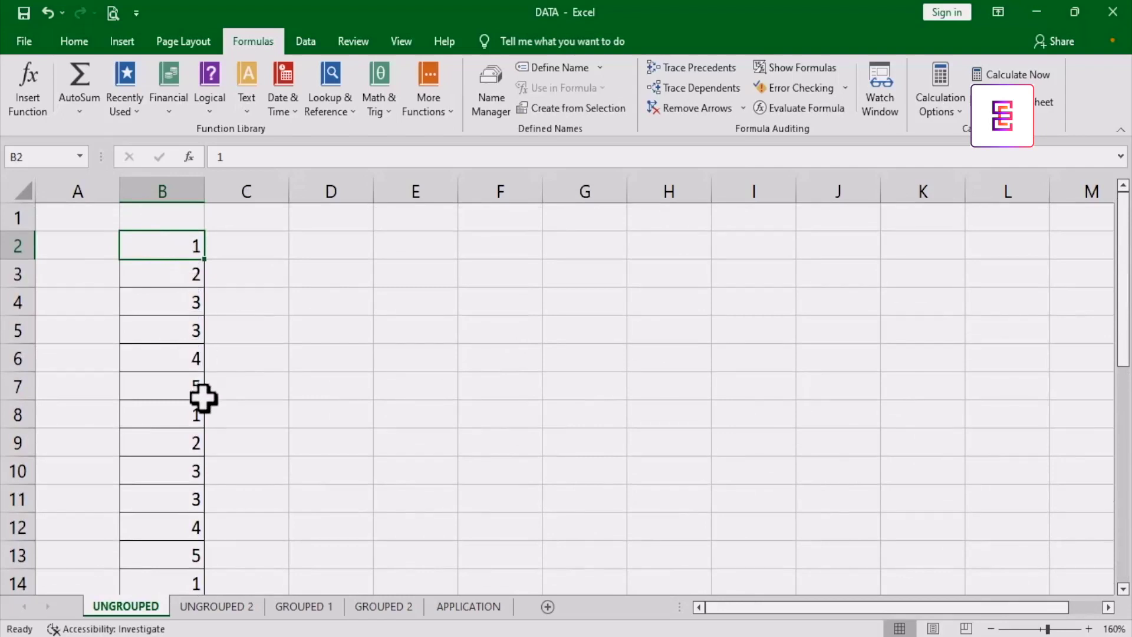
scroll(190, 306, "down", 4)
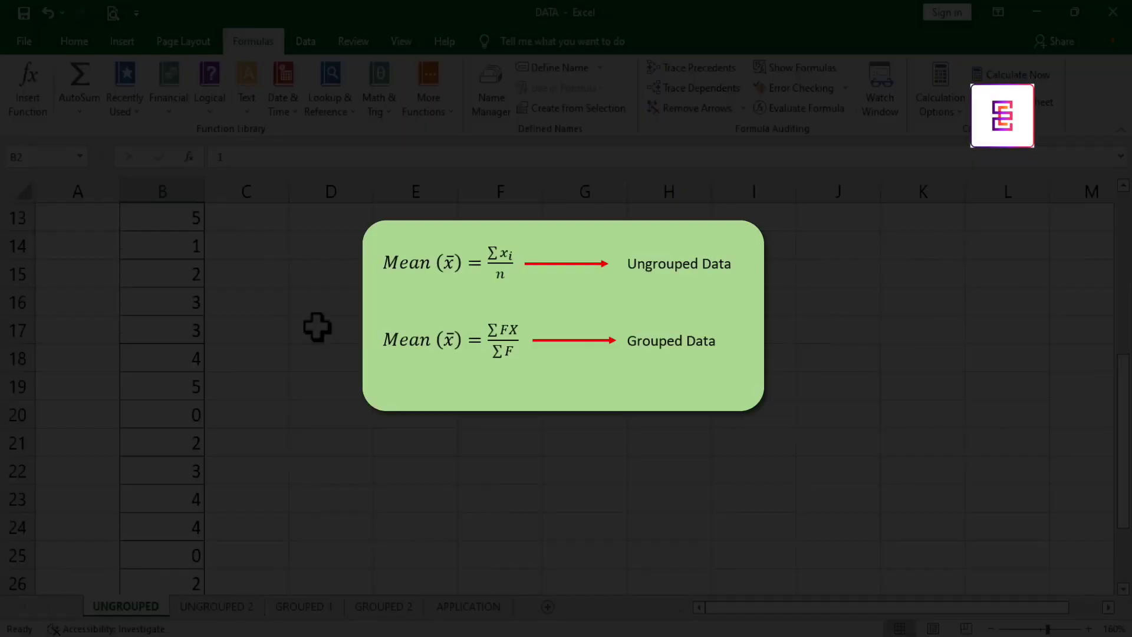
scroll(316, 326, "down", 4)
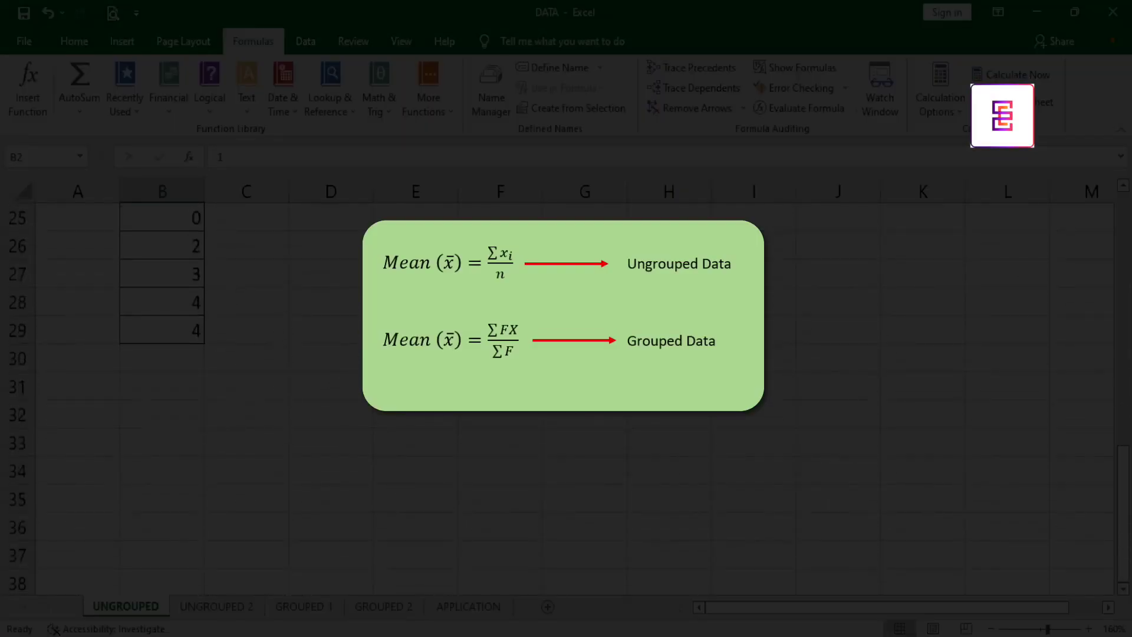
scroll(222, 348, "up", 8)
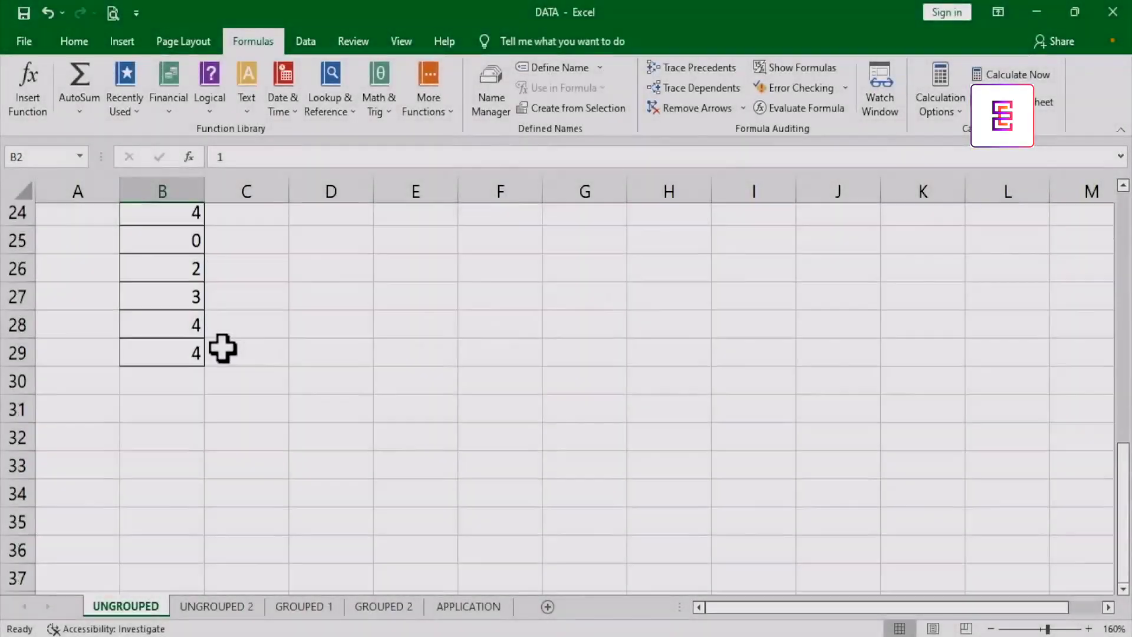
scroll(185, 257, "down", 9)
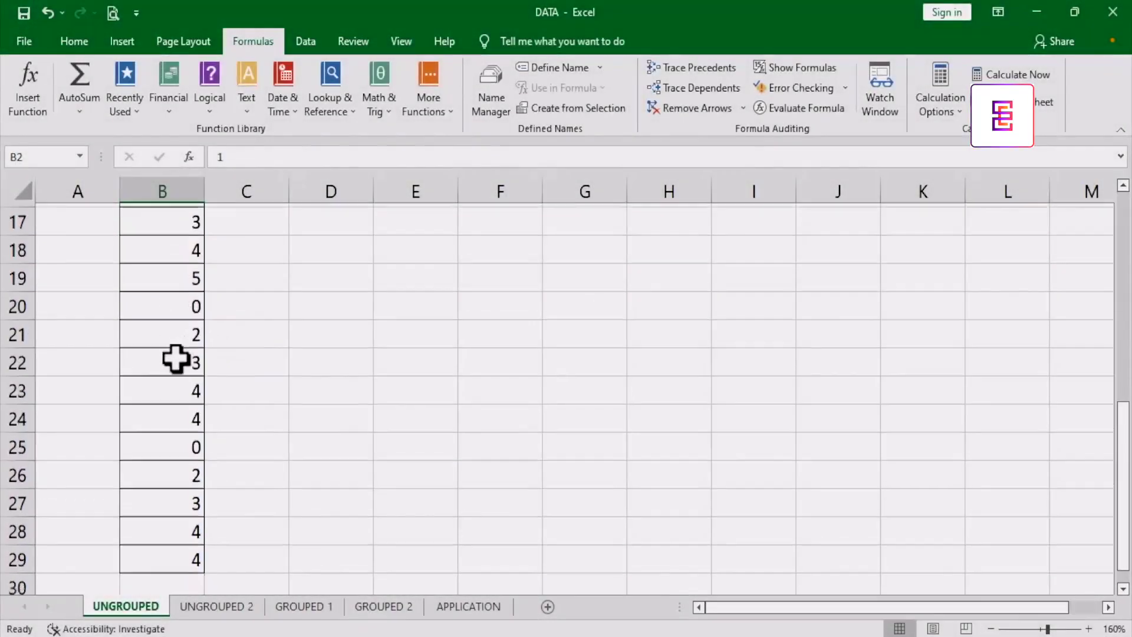
Sum the column B data in cell B31 with the formula =SUM(B2:B29).
left_click(181, 304)
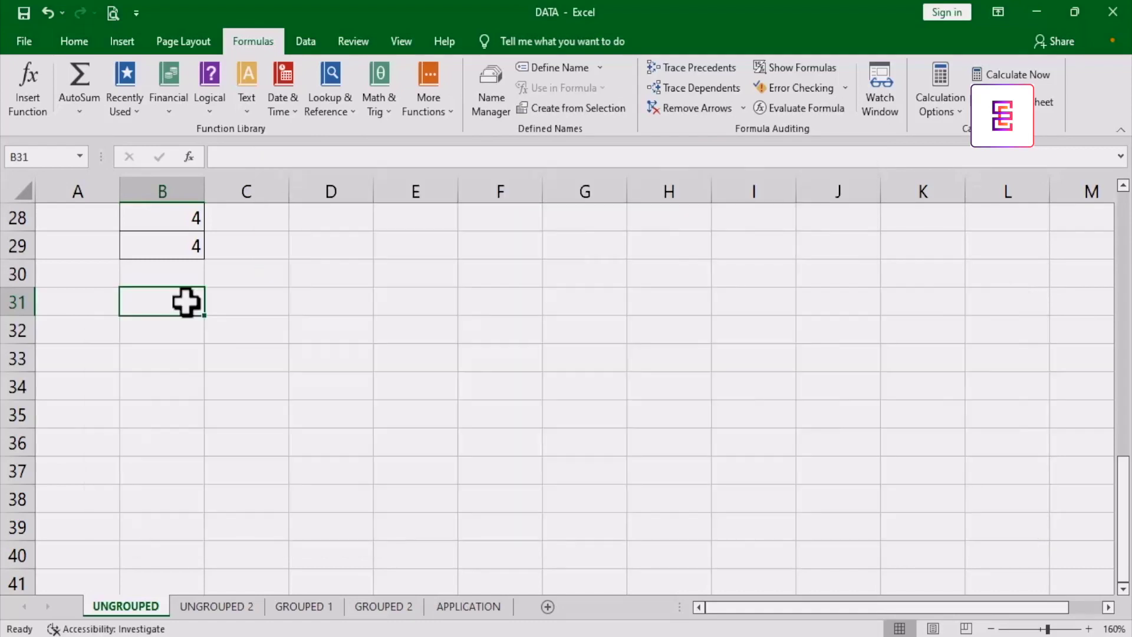
type("=")
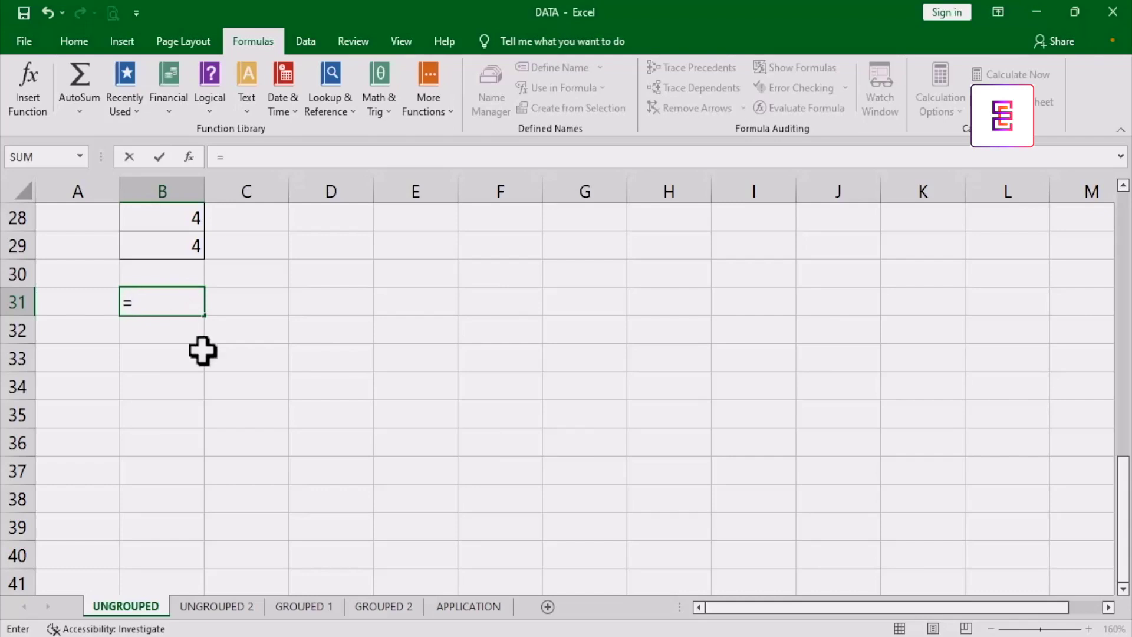
type("SUM")
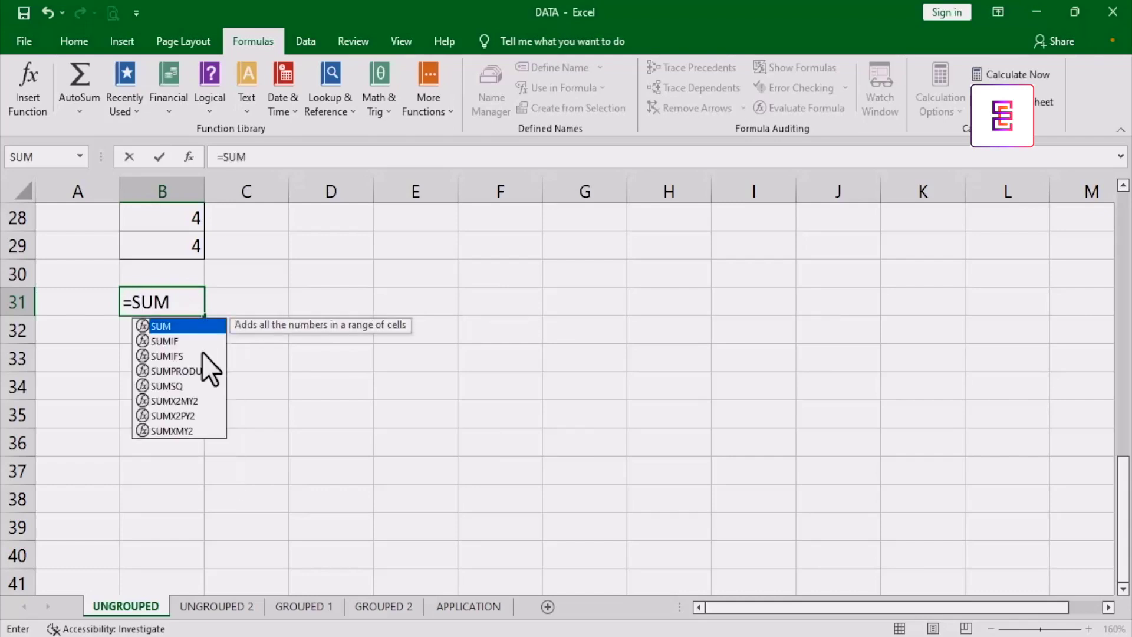
type("(")
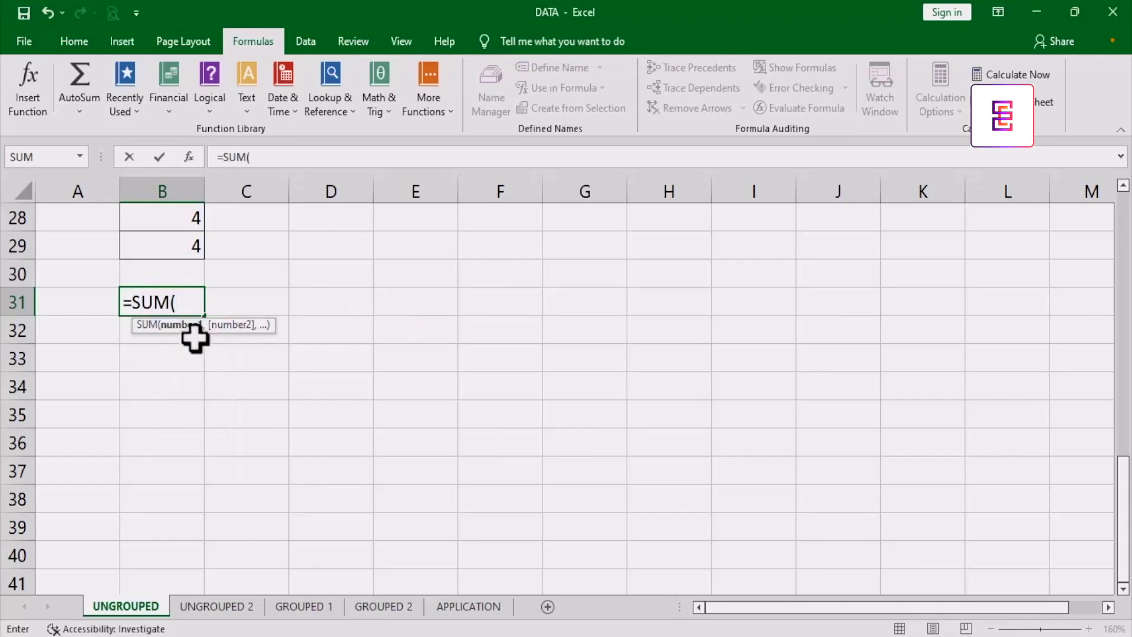
scroll(200, 271, "up", 9)
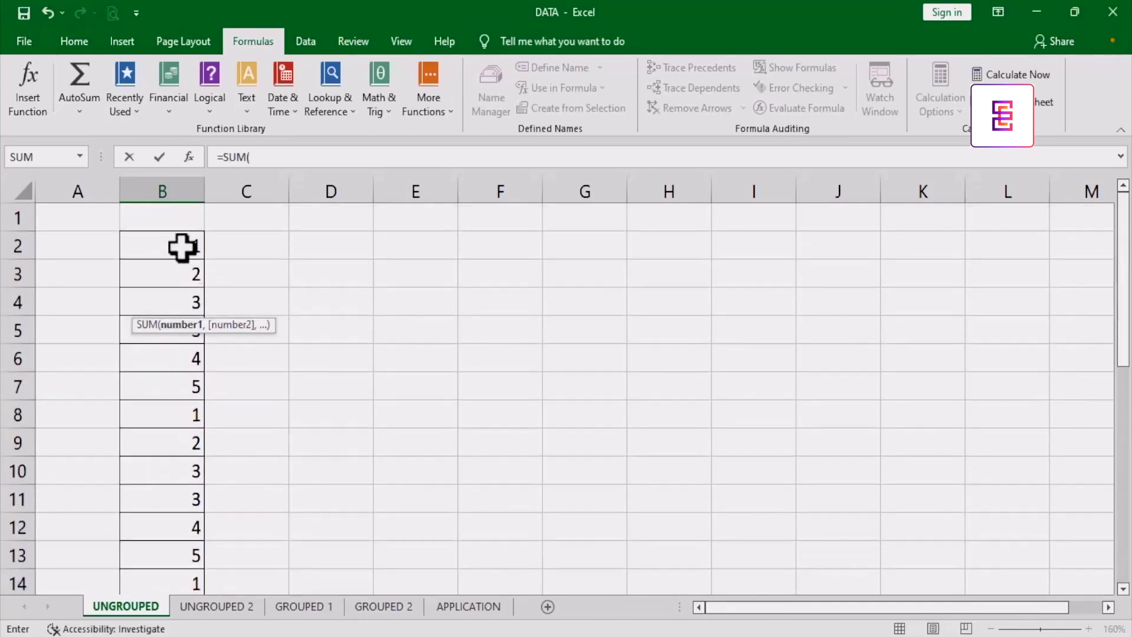
left_click_drag(182, 247, 172, 409)
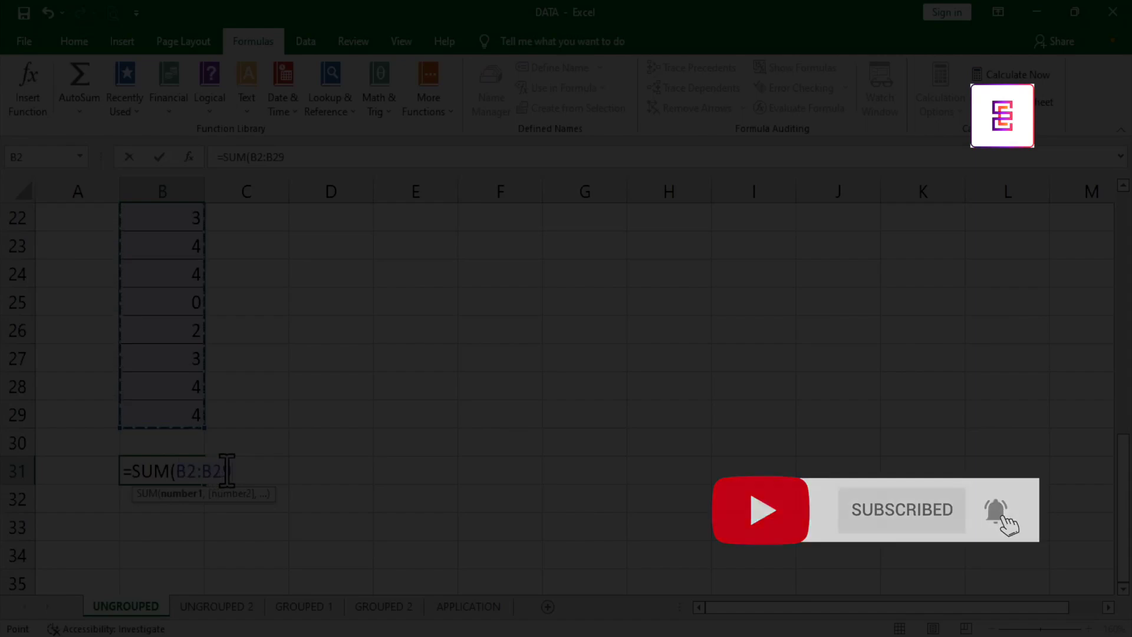
scroll(177, 412, "up", 7)
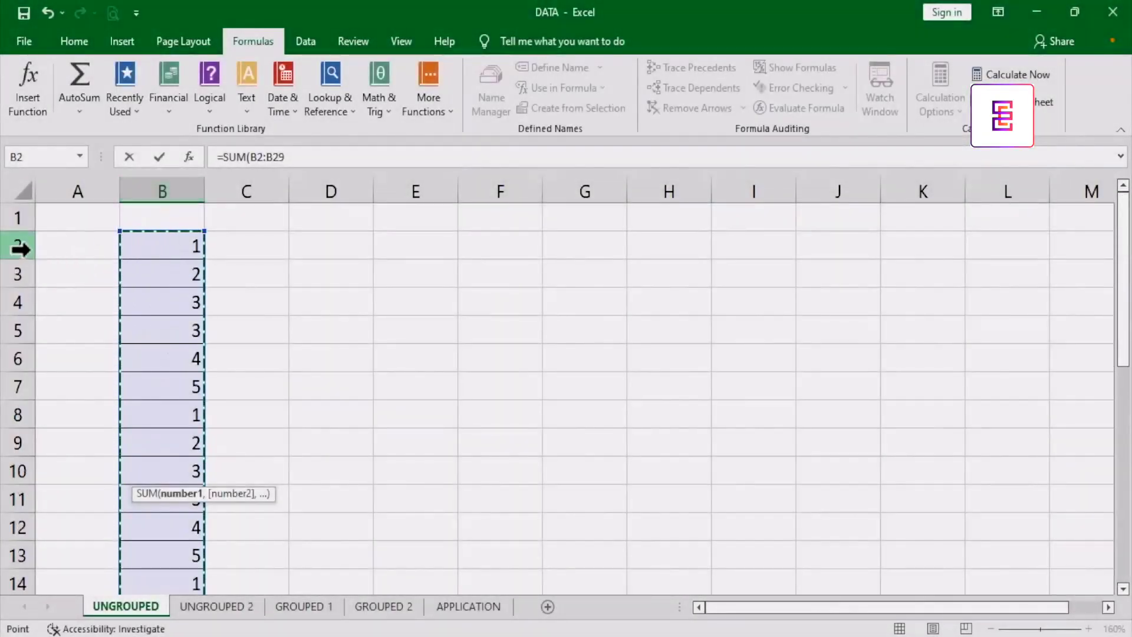
scroll(159, 356, "down", 9)
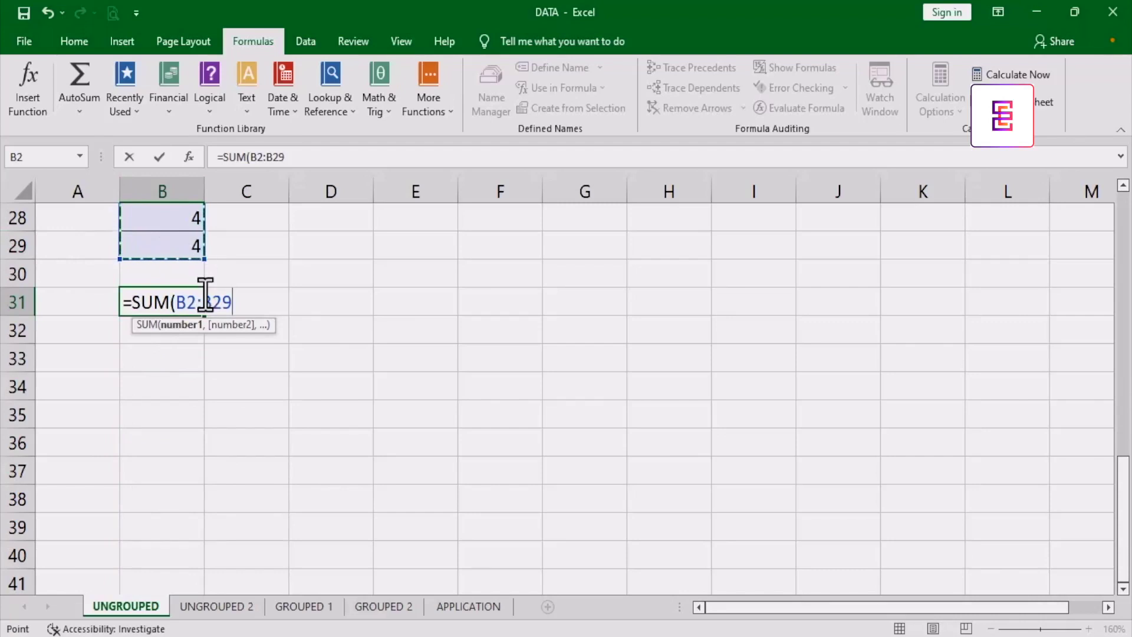
type(")")
key("Return")
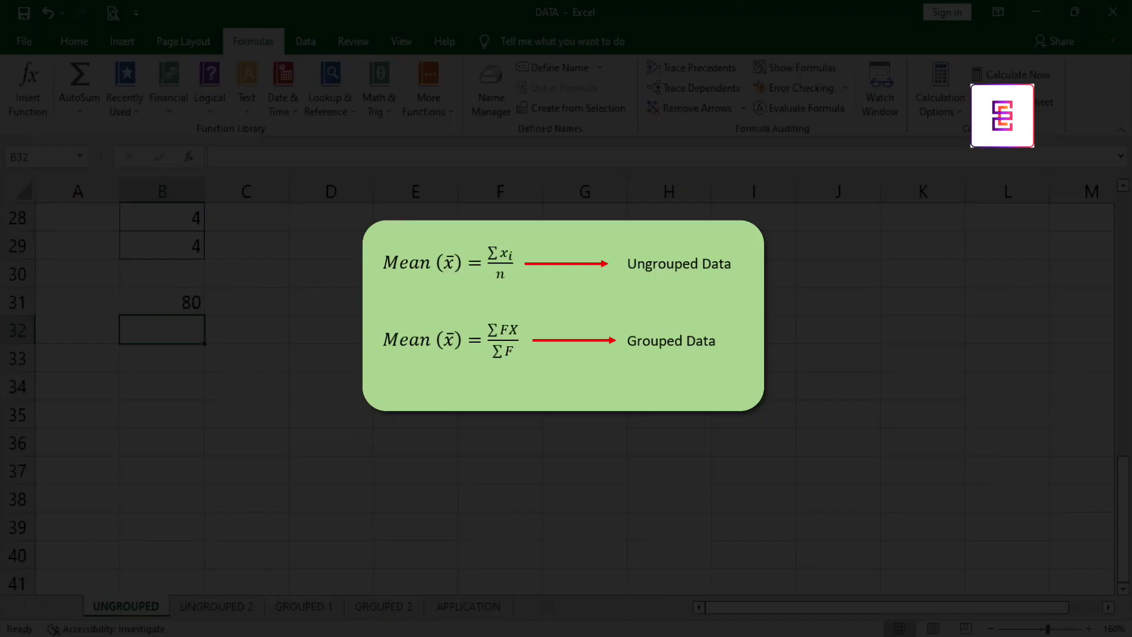
Number the data rows in column A by entering 1 and 2 in A2 and A3 and filling the series down to 28 in A29.
scroll(293, 334, "up", 9)
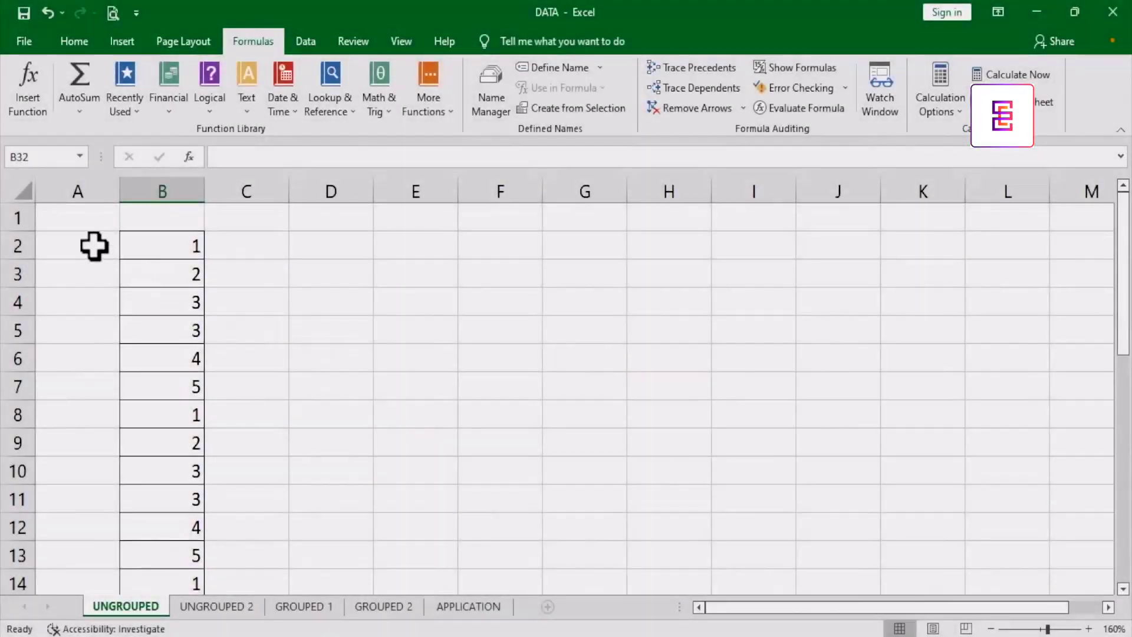
left_click(93, 246)
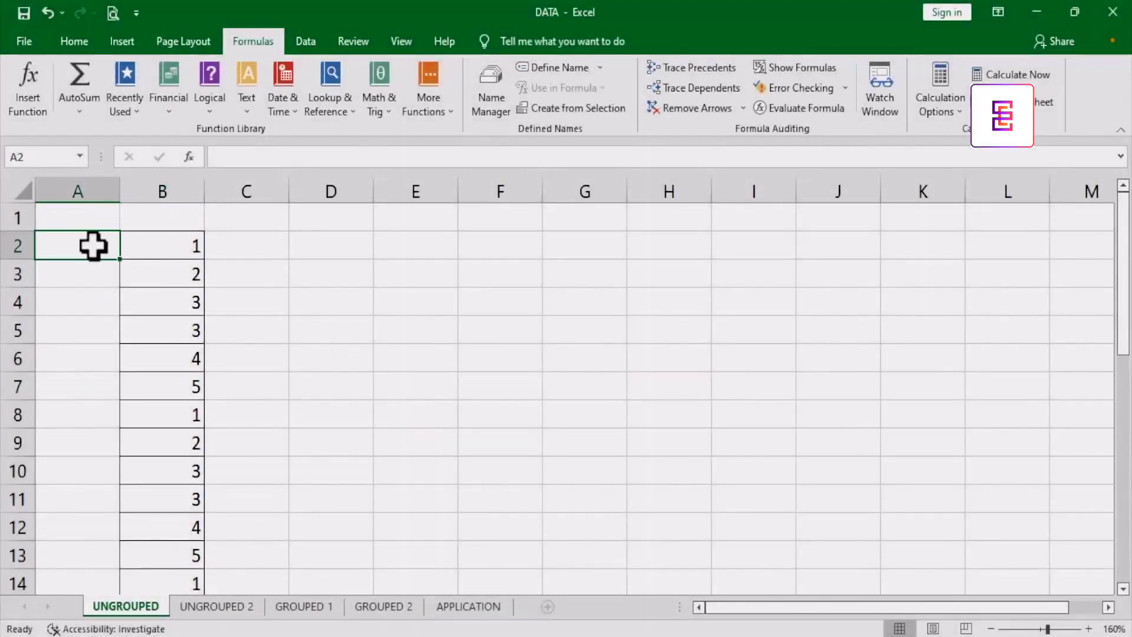
type("1")
key("Return")
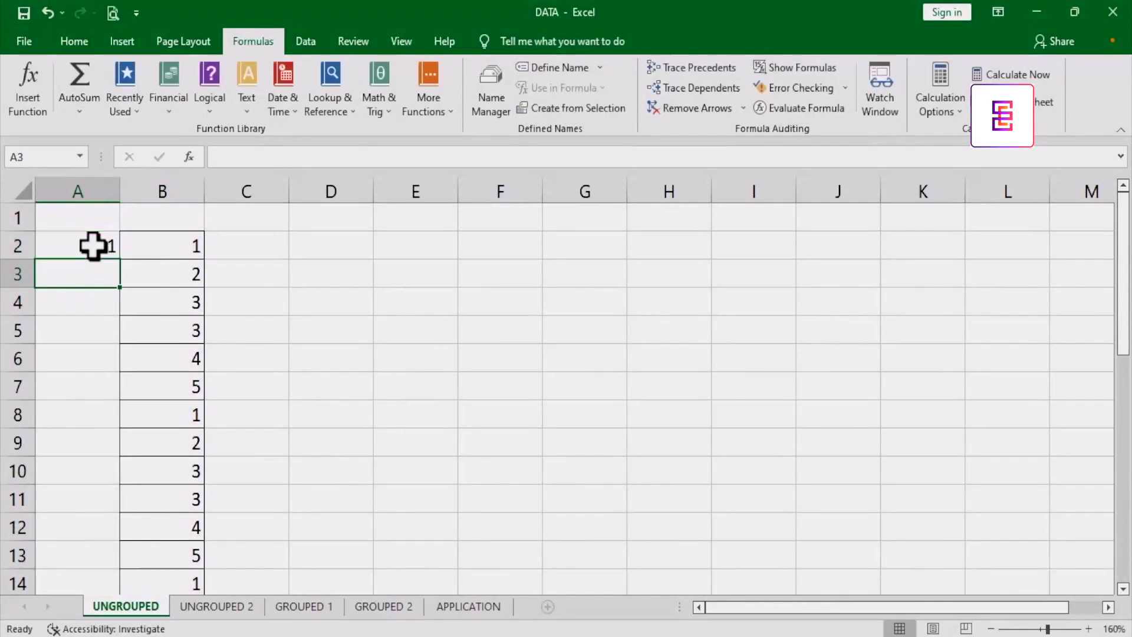
type("2")
left_click(93, 245)
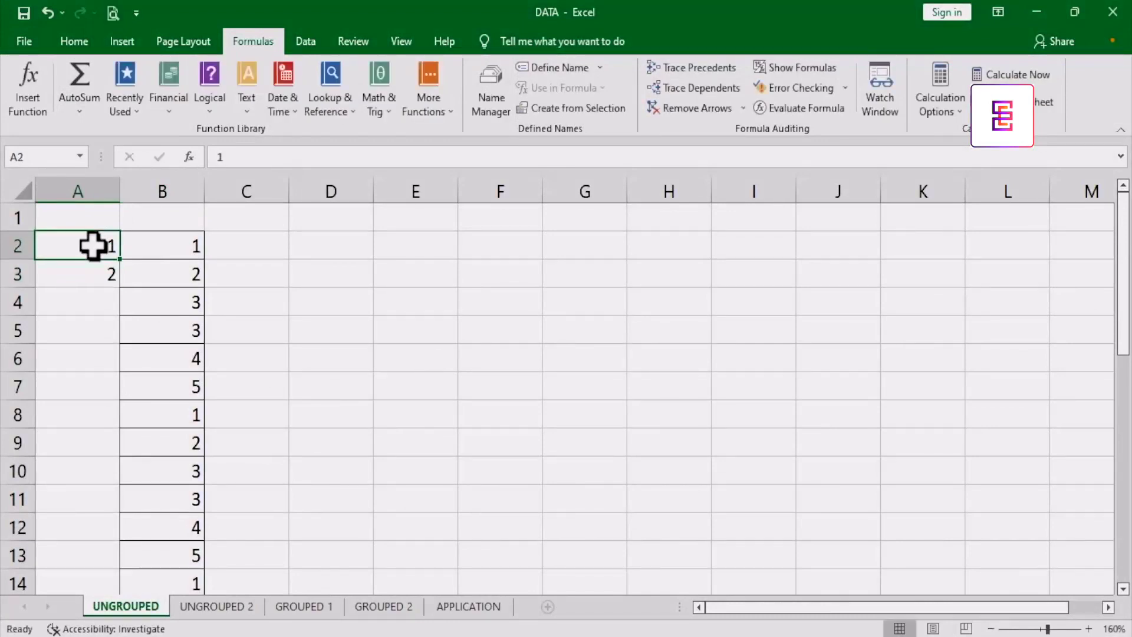
left_click_drag(93, 244, 95, 277)
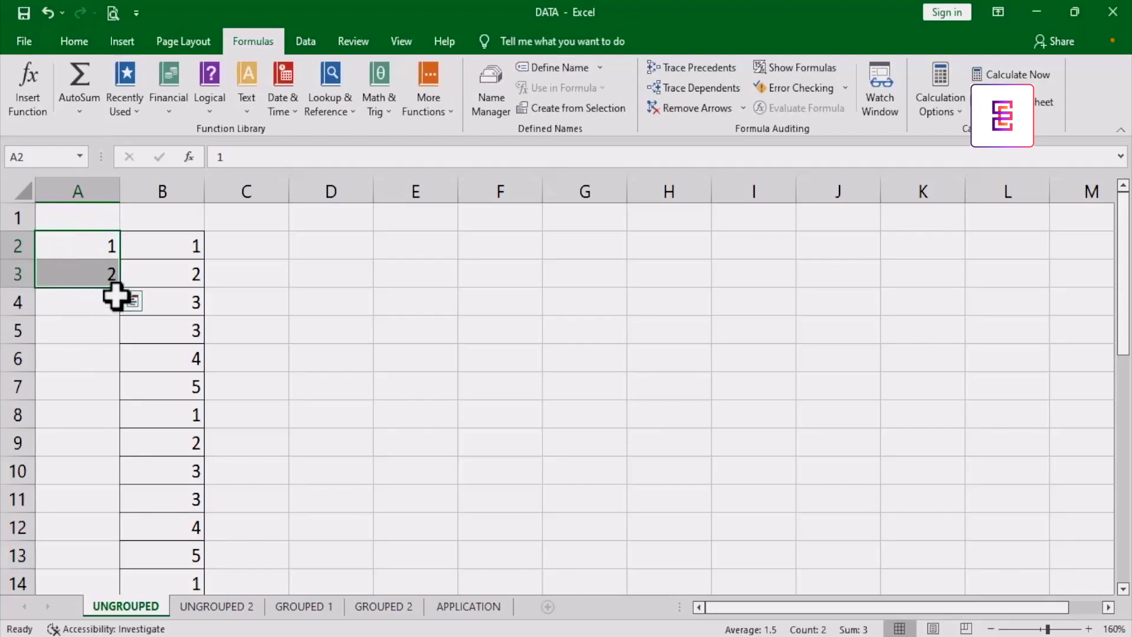
left_click_drag(118, 293, 101, 535)
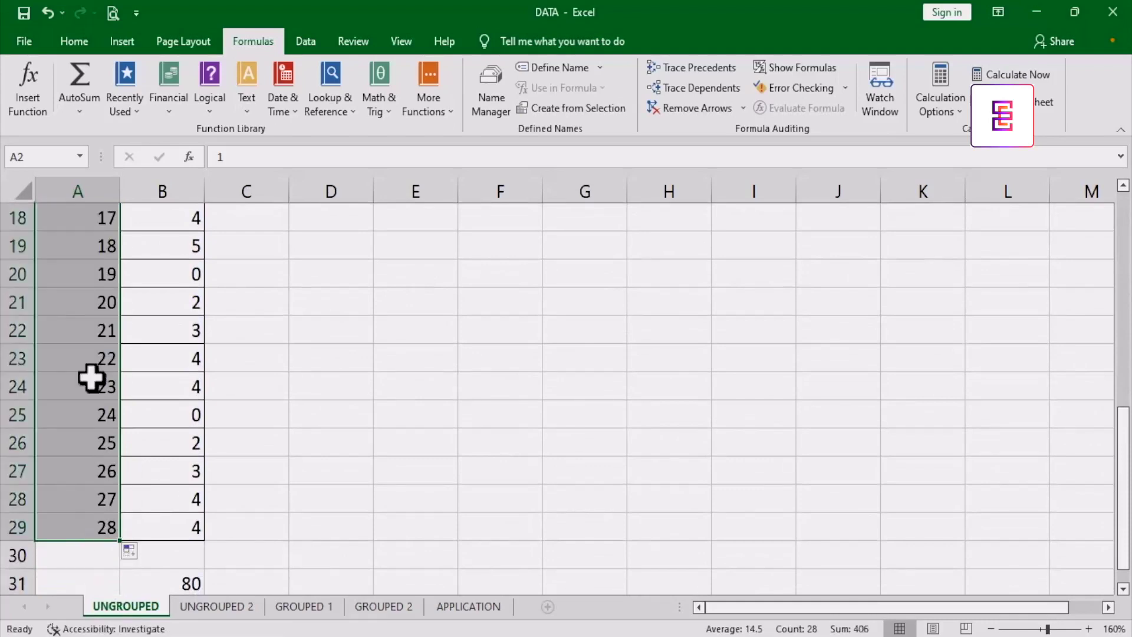
Check the numbering in A2:A29 against the column B data to determine how many values there are.
scroll(73, 323, "up", 6)
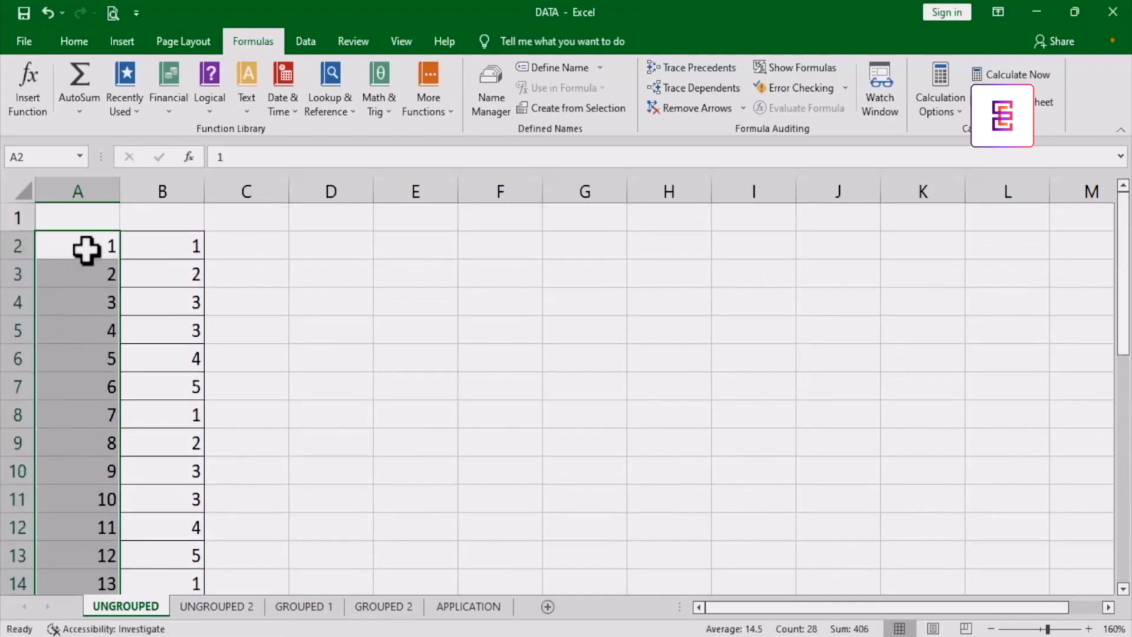
scroll(101, 410, "down", 7)
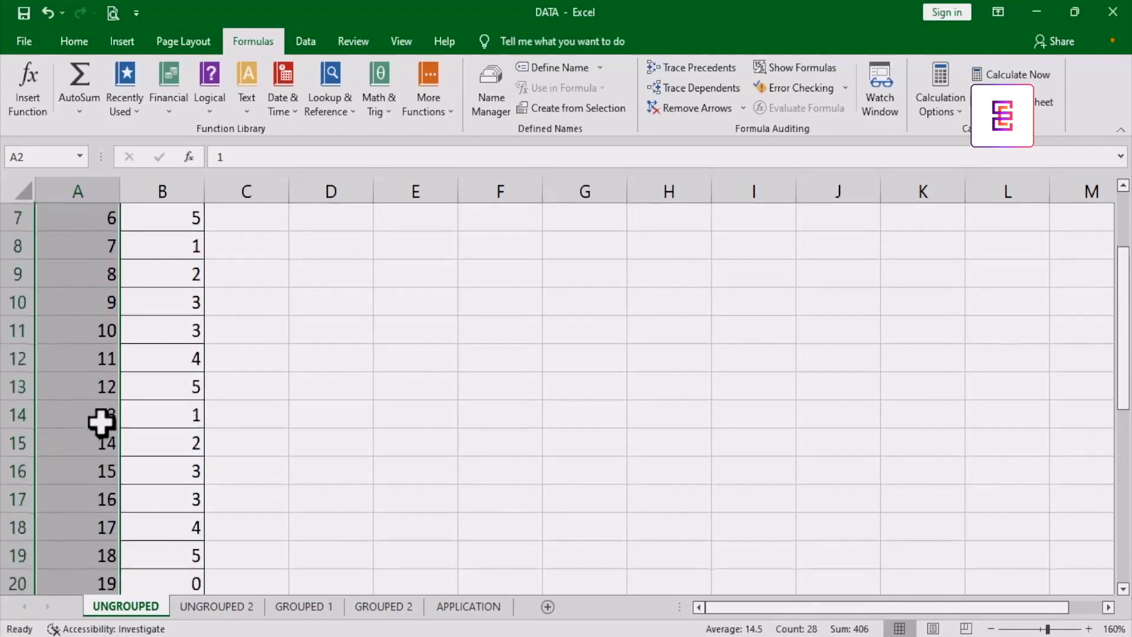
left_click(100, 416)
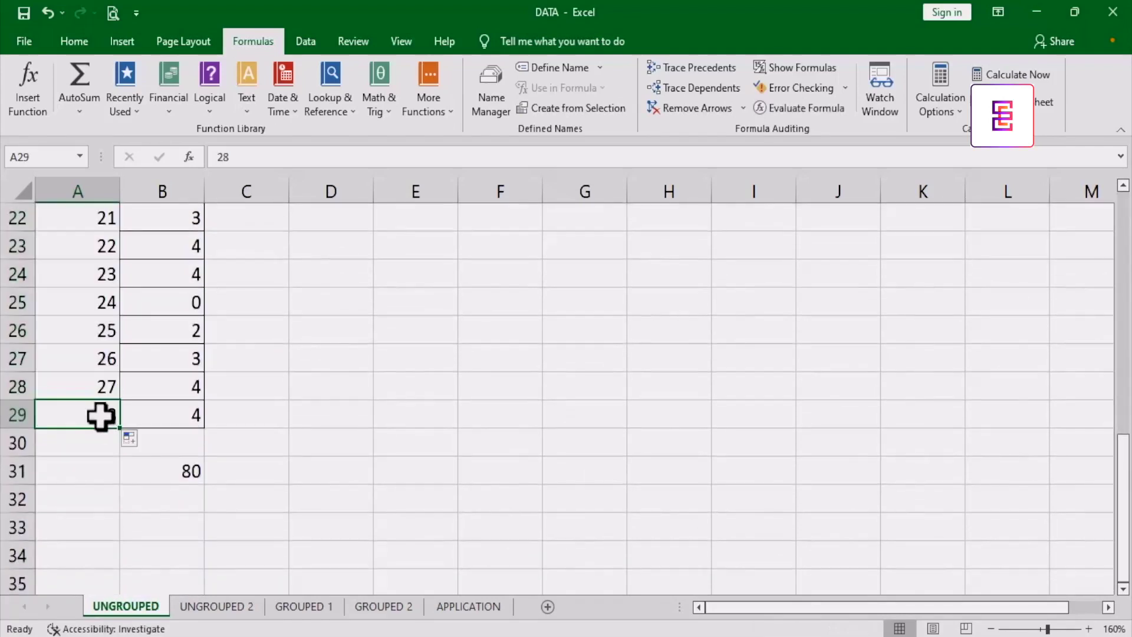
scroll(100, 416, "up", 7)
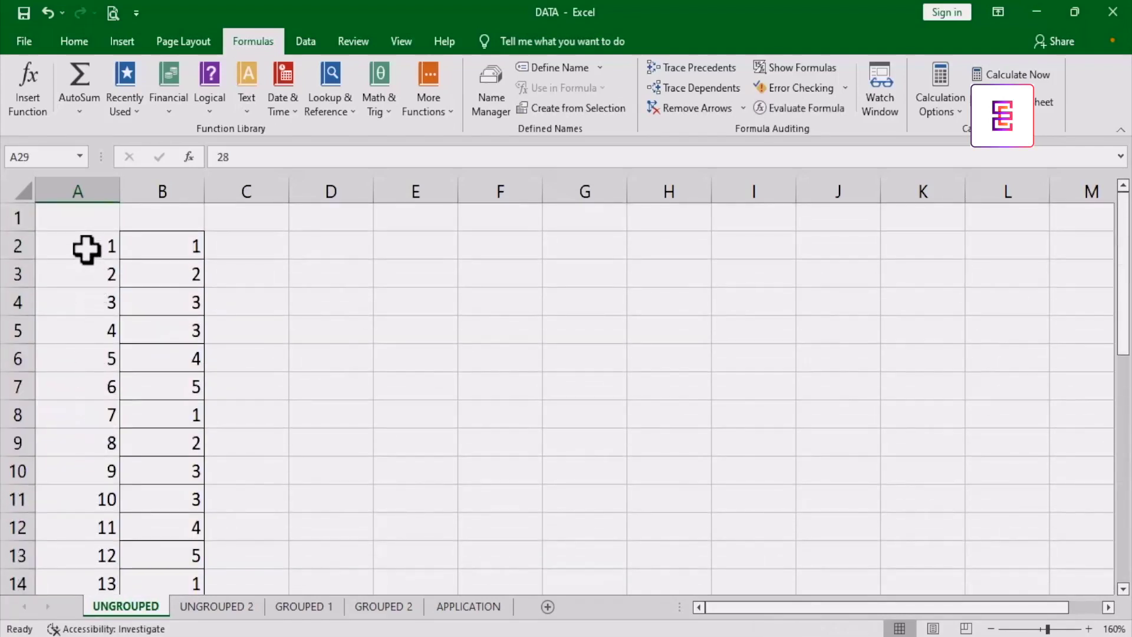
left_click_drag(24, 243, 13, 518)
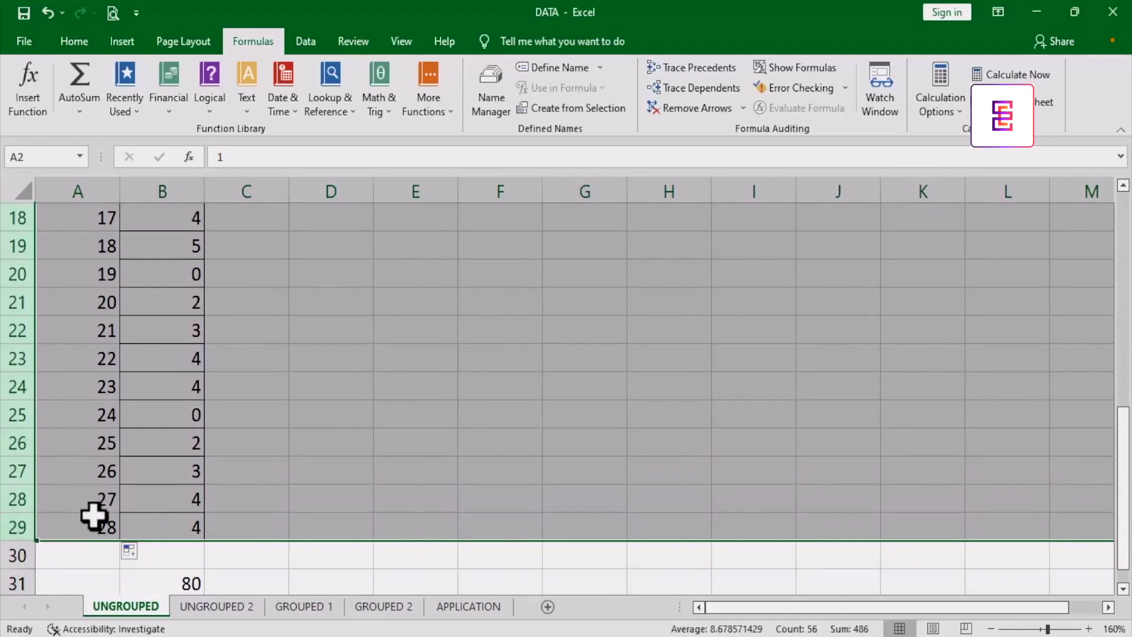
left_click(156, 527)
scroll(121, 338, "up", 6)
scroll(172, 442, "down", 5)
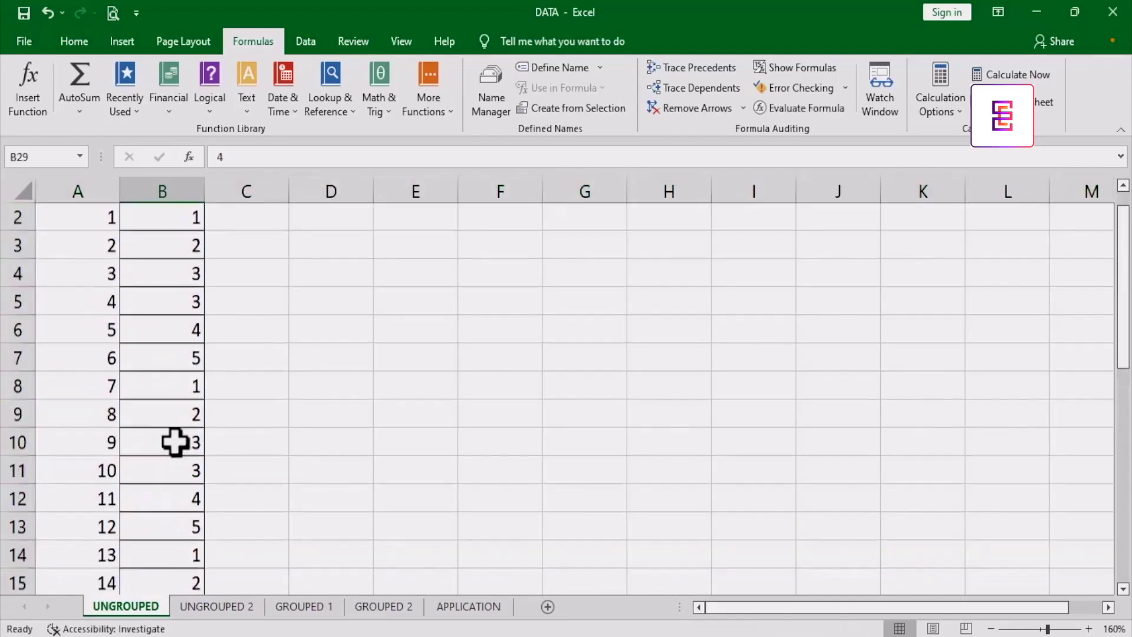
Extend the sum formula in B31 to divide by the number of values, making it =SUM(B2:B29)/28.
scroll(171, 452, "down", 4)
double_click(184, 303)
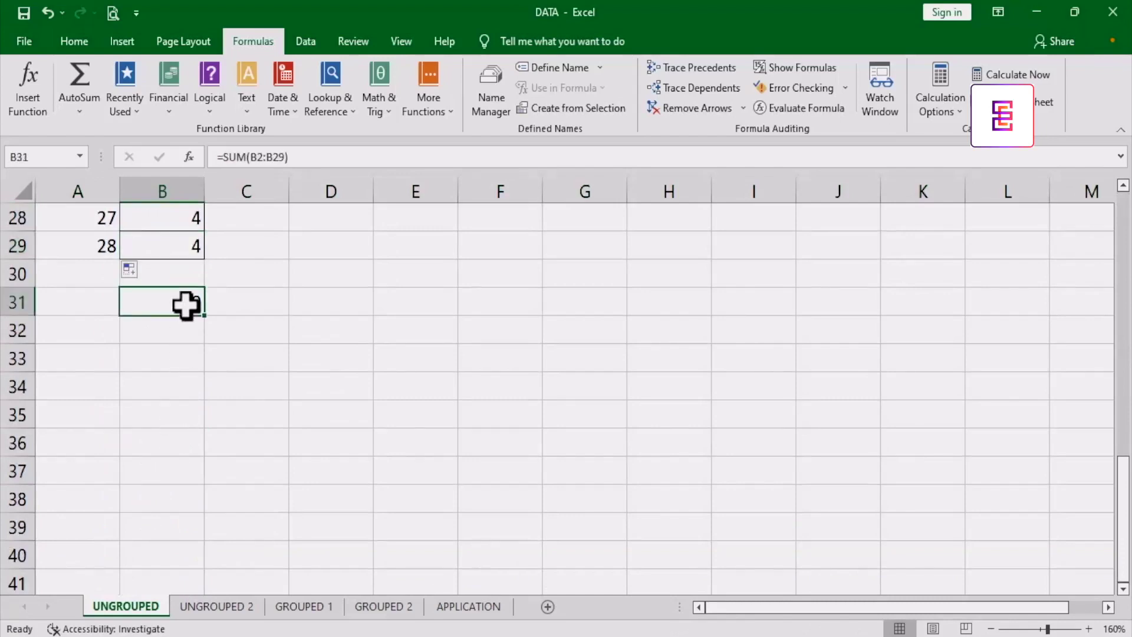
left_click(240, 302)
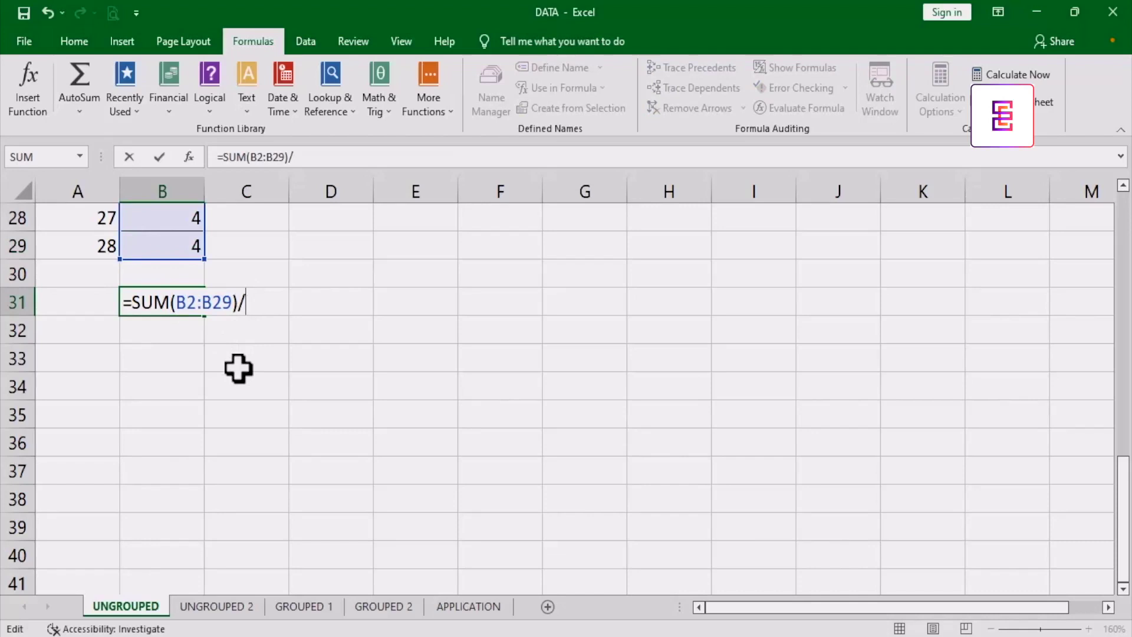
type("28")
scroll(222, 369, "up", 9)
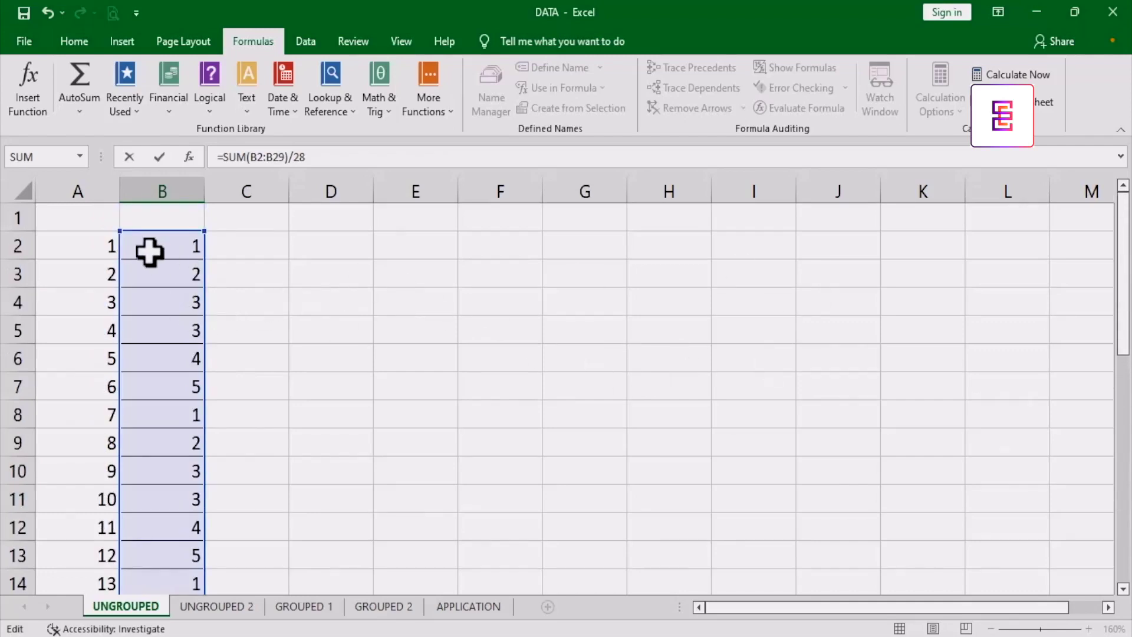
scroll(165, 260, "down", 9)
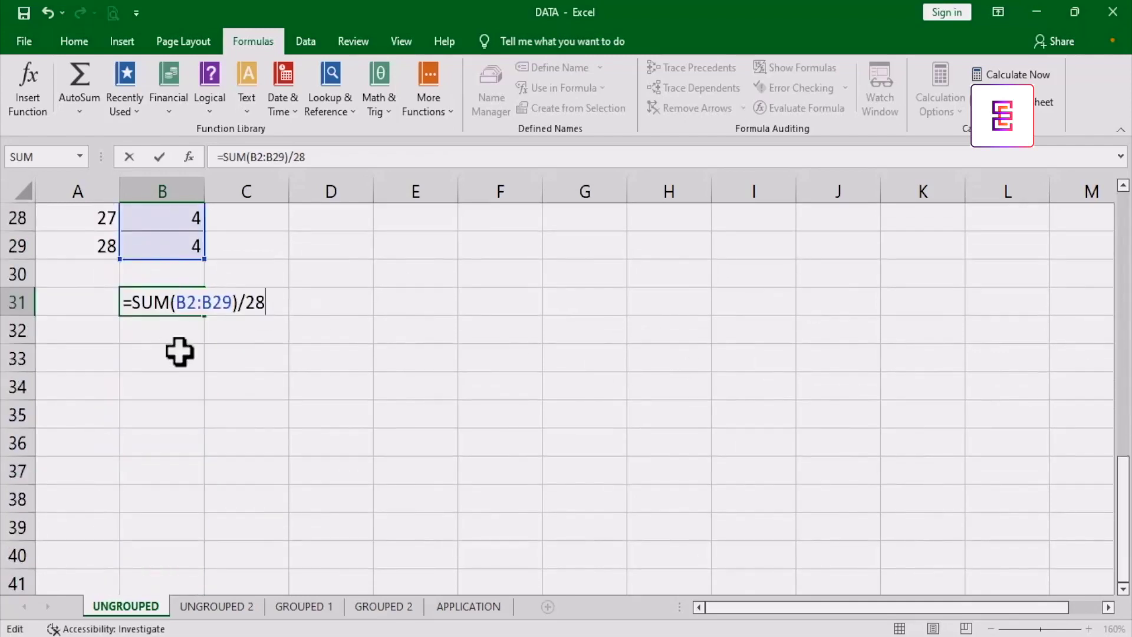
key("Return")
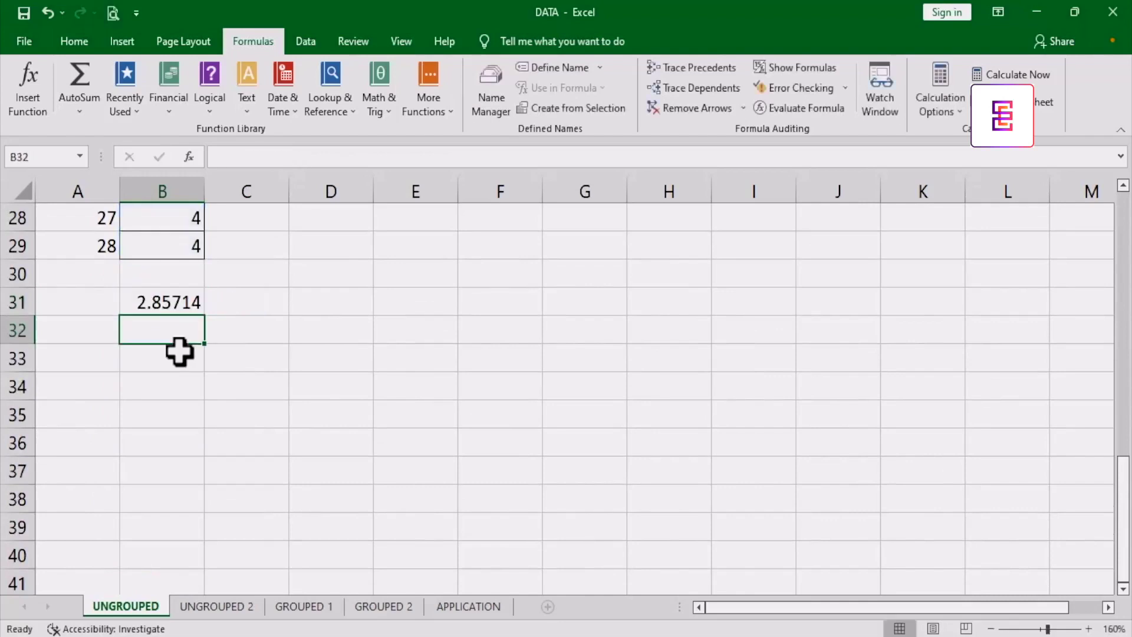
left_click(177, 303)
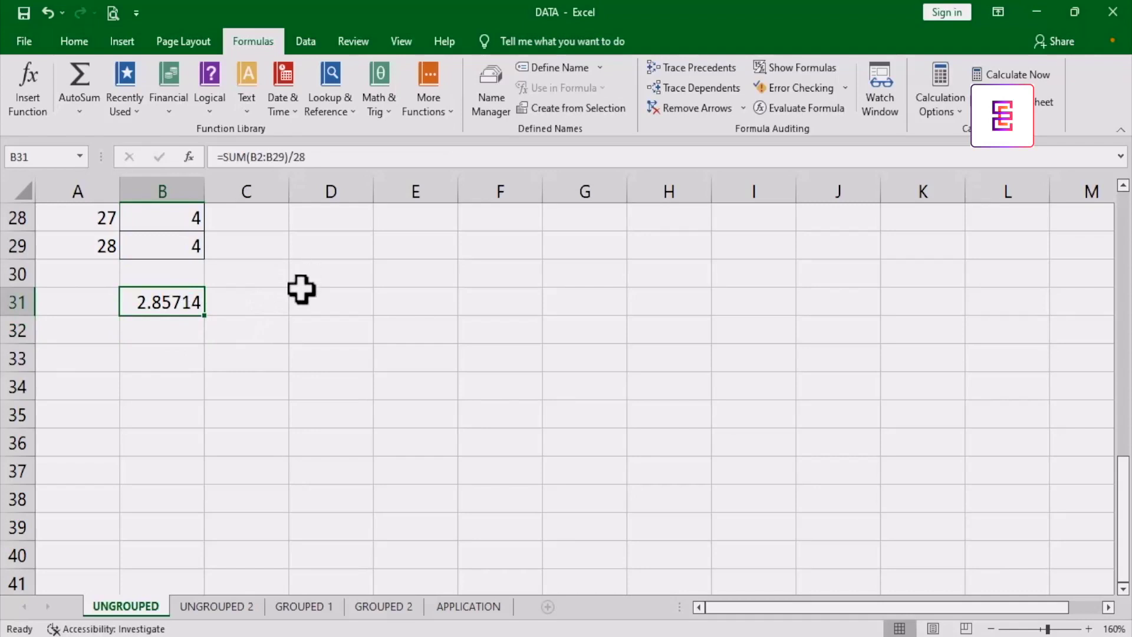
Calculate the mean of the column B data in cell B34 with the formula =AVERAGE(B2:B29).
scroll(298, 286, "up", 3)
scroll(286, 427, "down", 1)
scroll(286, 427, "down", 1)
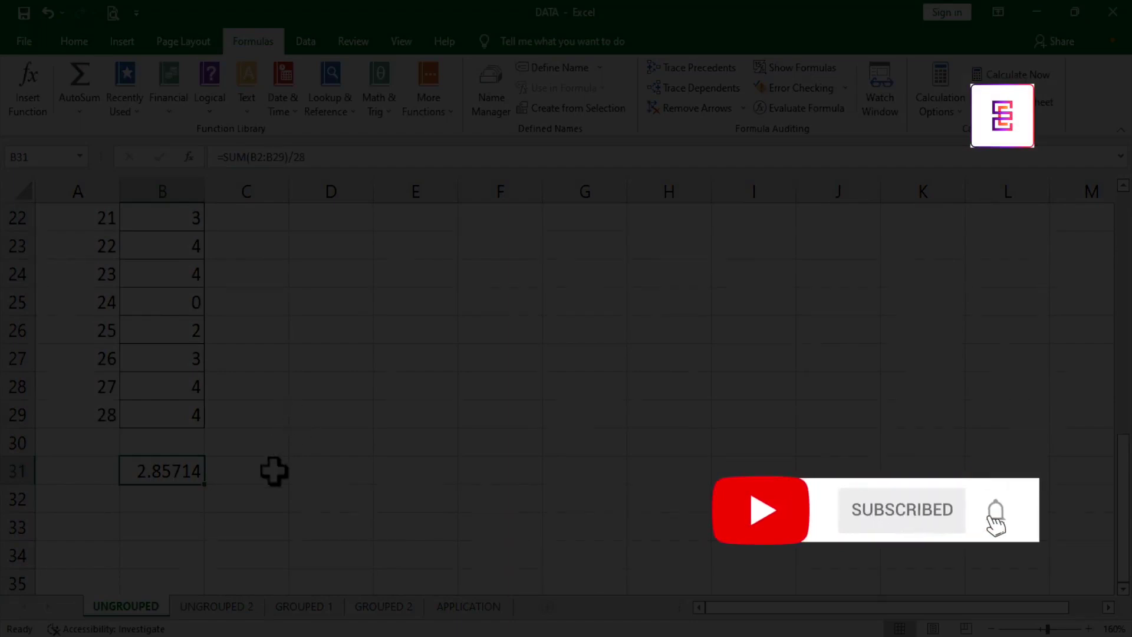
scroll(273, 470, "down", 2)
left_click(159, 383)
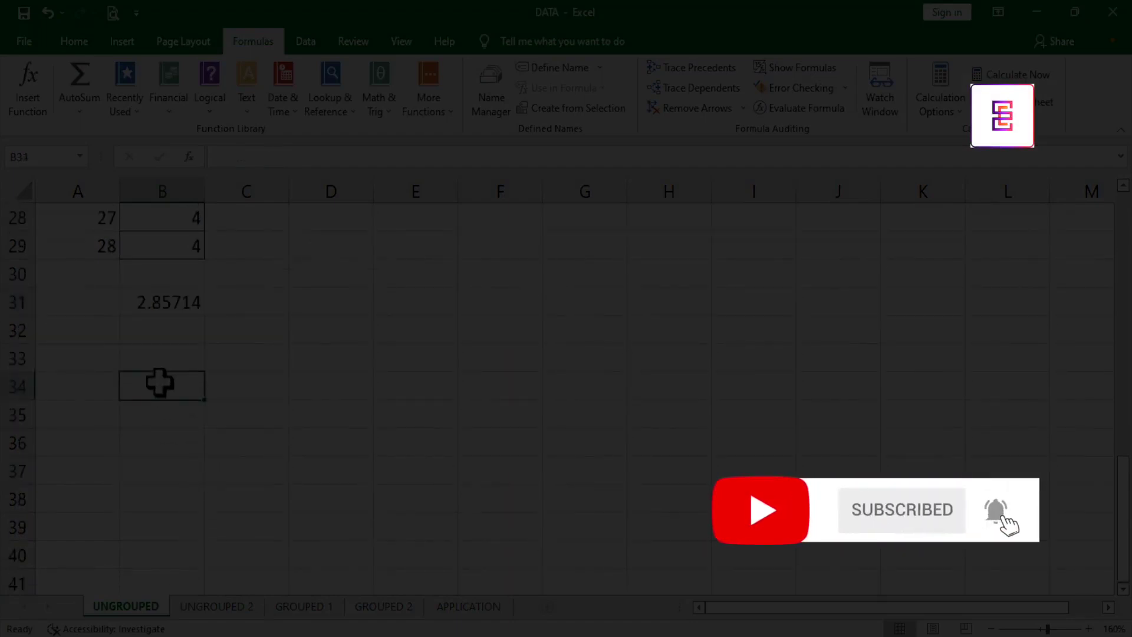
type("=")
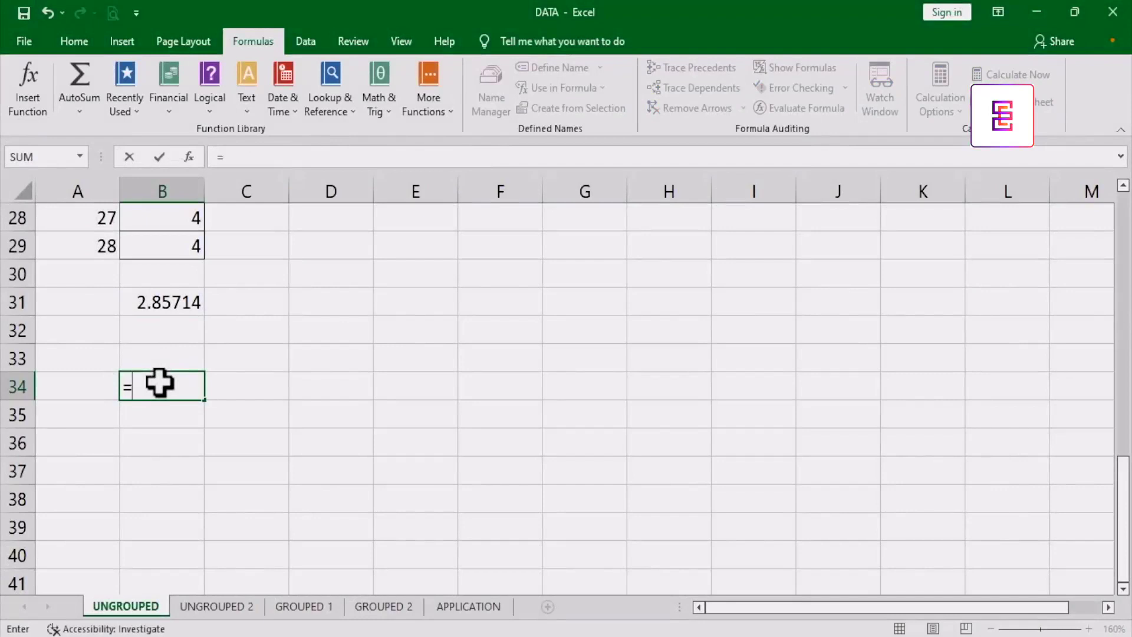
type("A")
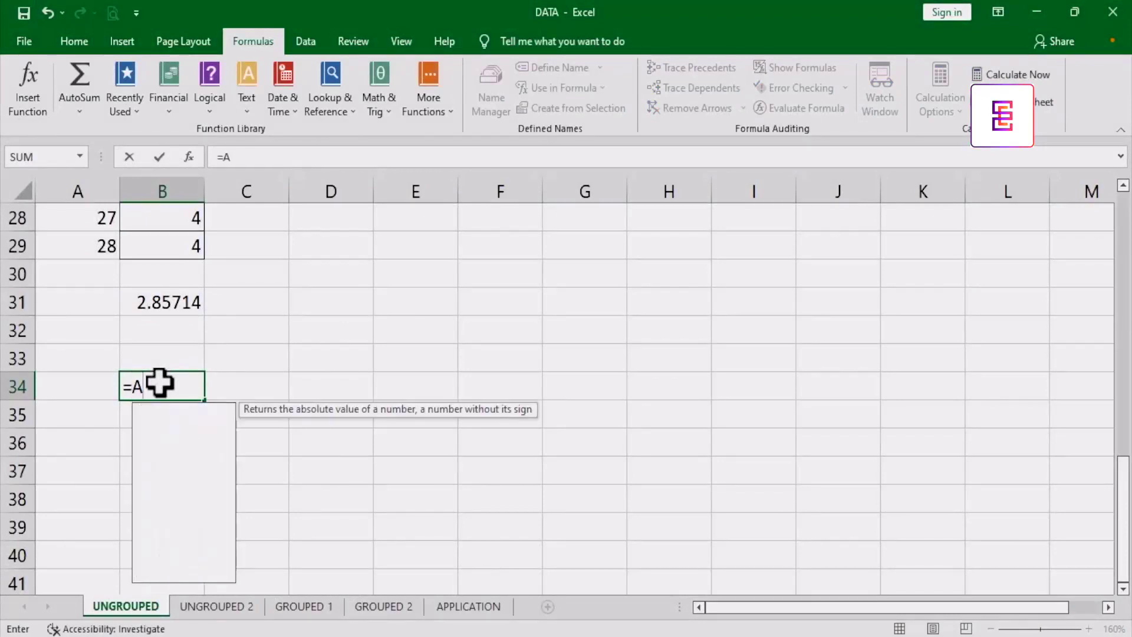
type("VERAGE(")
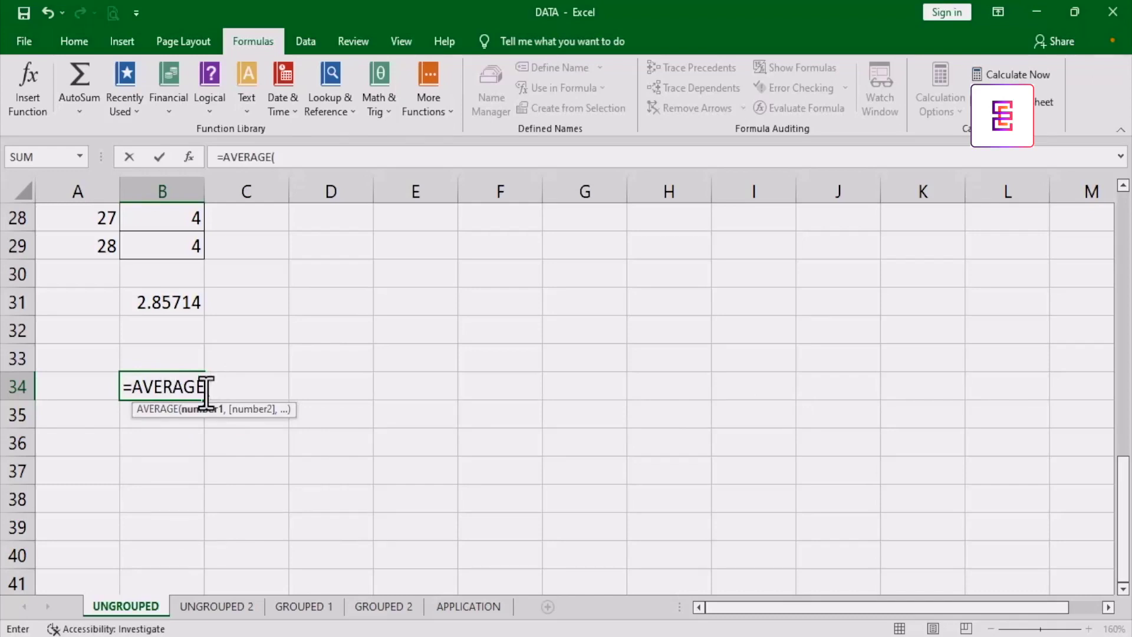
scroll(219, 392, "up", 9)
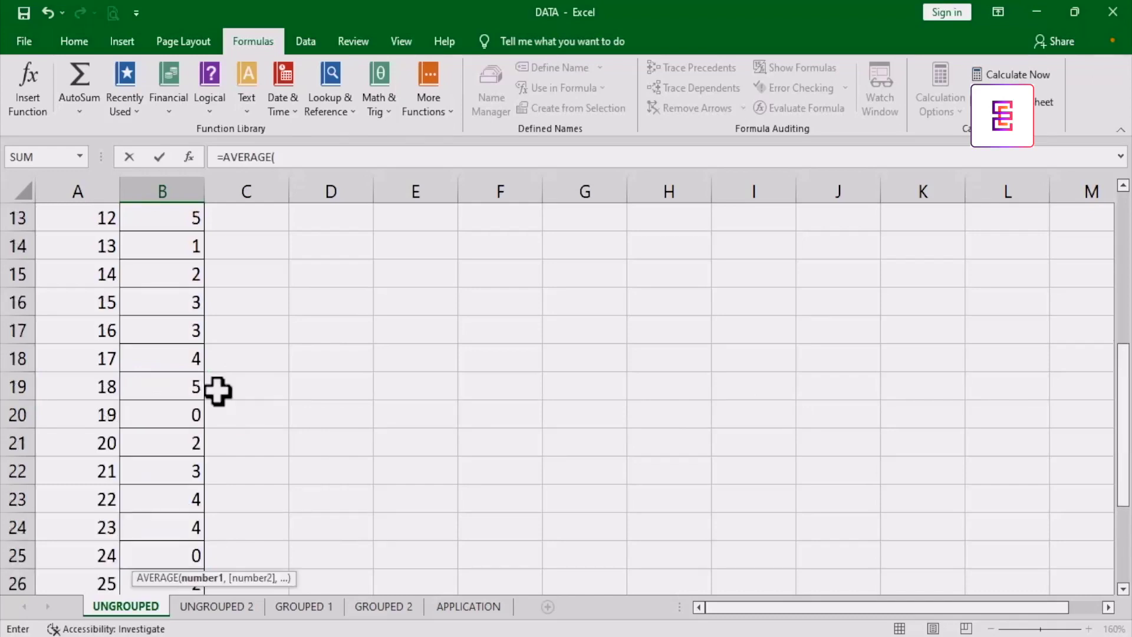
left_click_drag(169, 244, 185, 505)
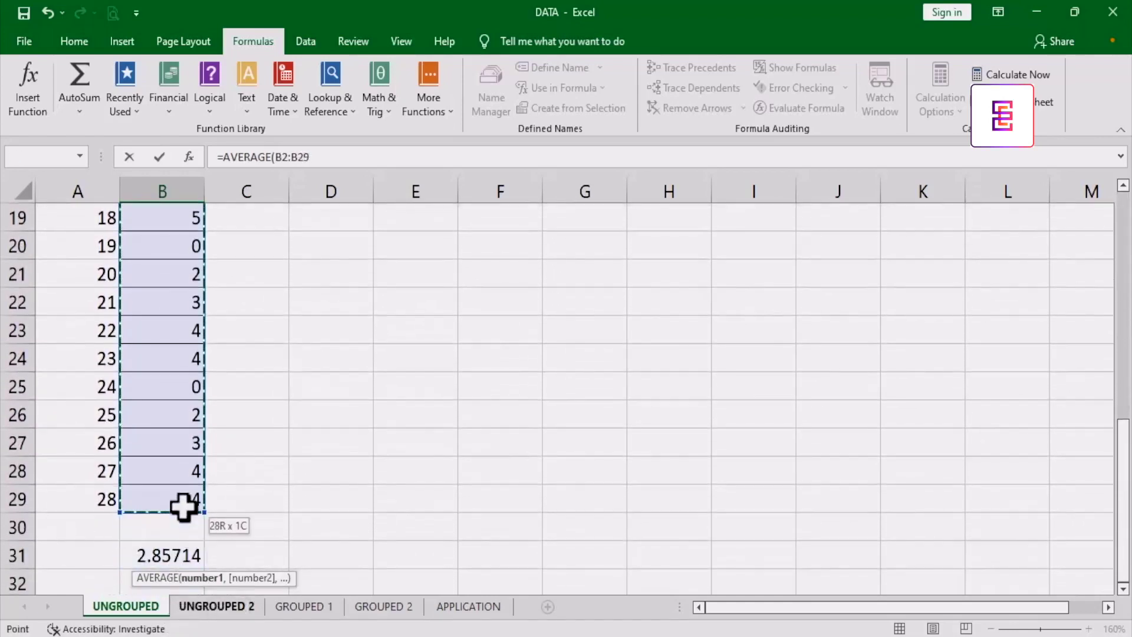
scroll(186, 506, "down", 3)
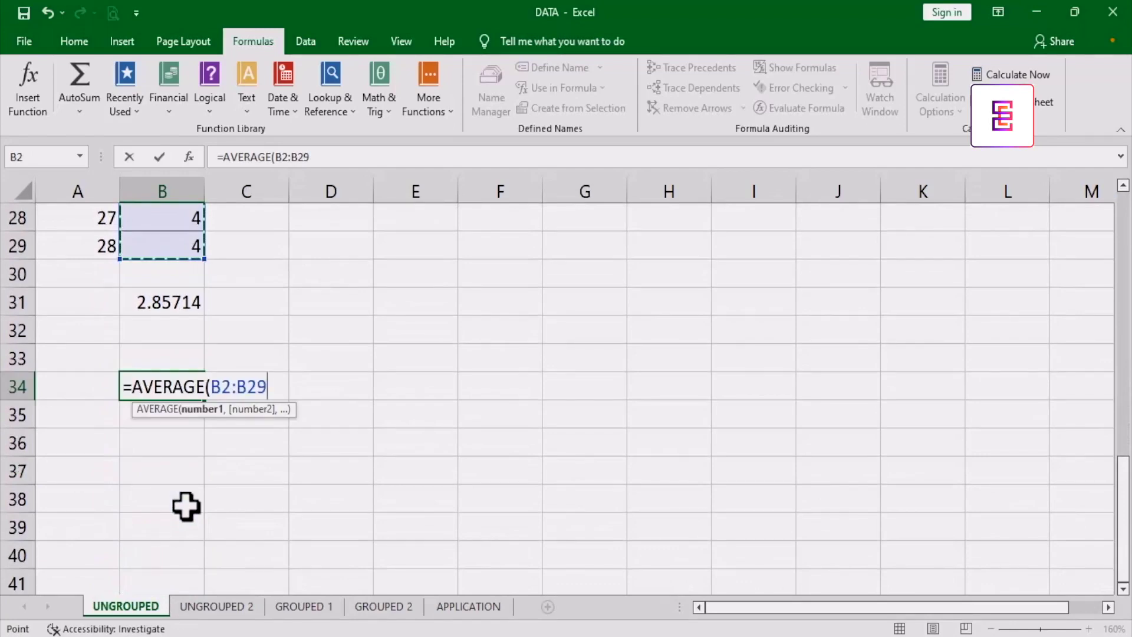
key("Return")
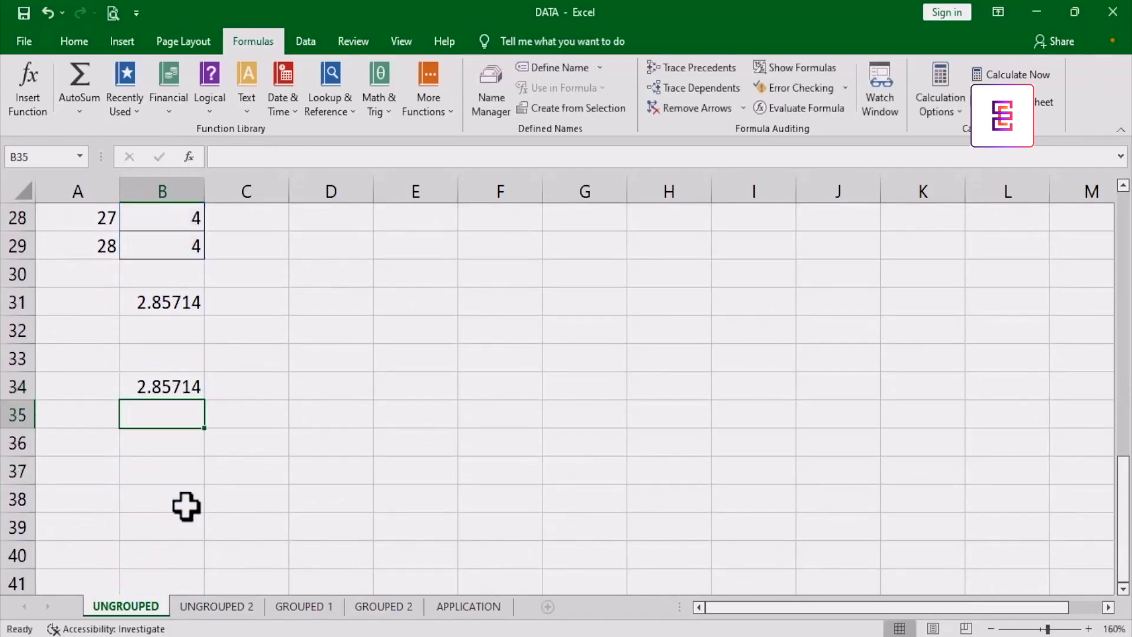
scroll(130, 312, "up", 9)
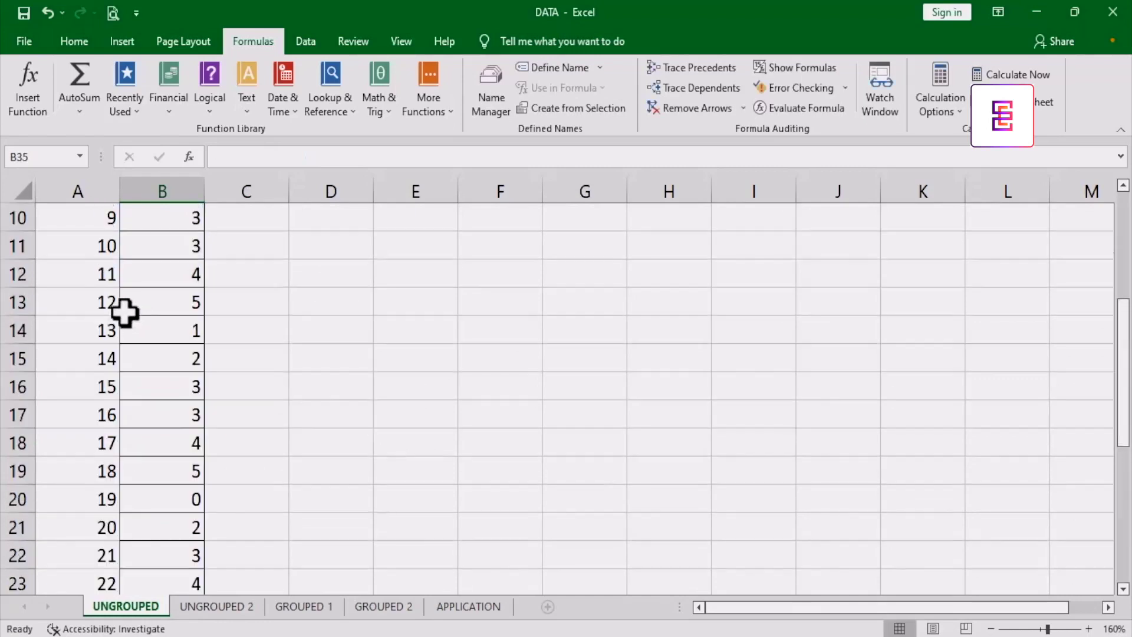
scroll(177, 306, "down", 8)
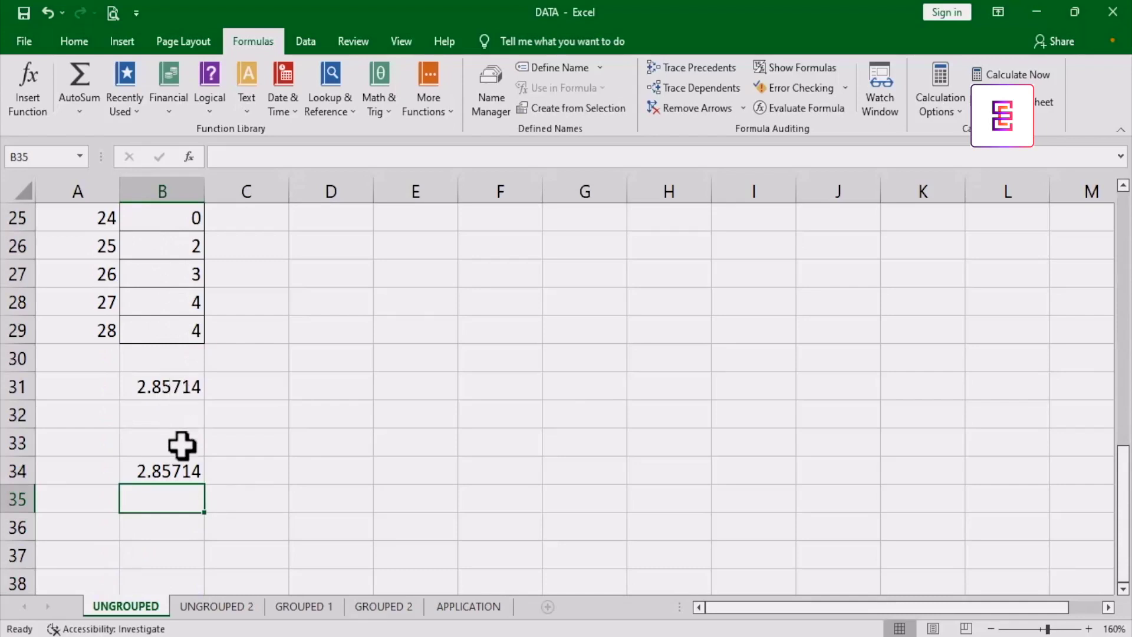
left_click(182, 470)
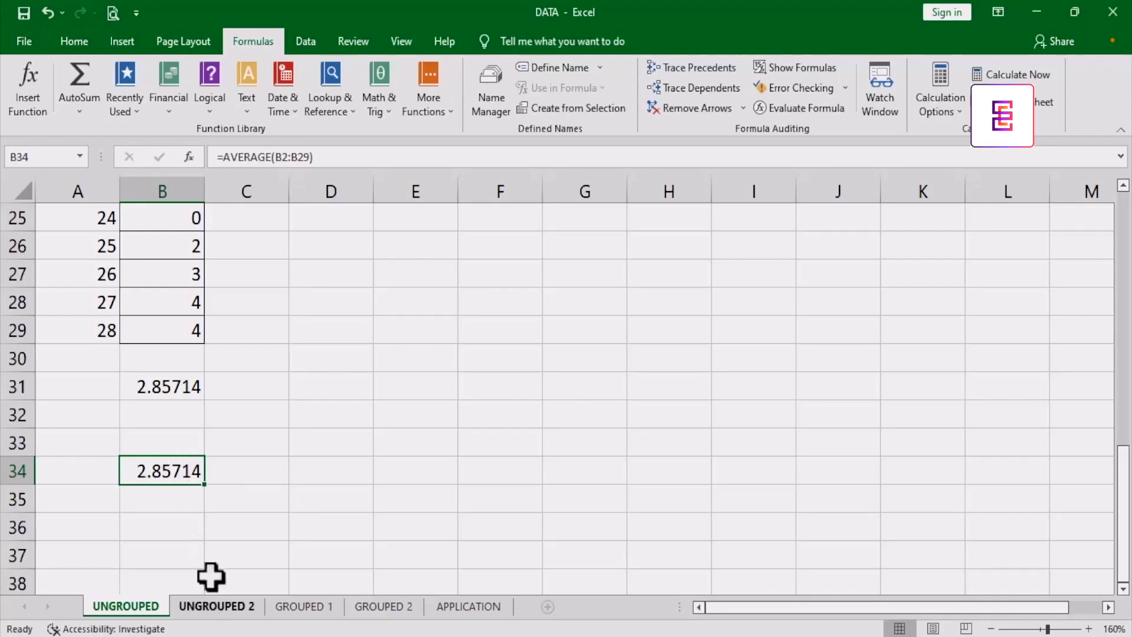
On the UNGROUPED 2 sheet, average the horizontal data in row 2 in cell D4 with =AVERAGE(B2:AC2).
left_click(218, 607)
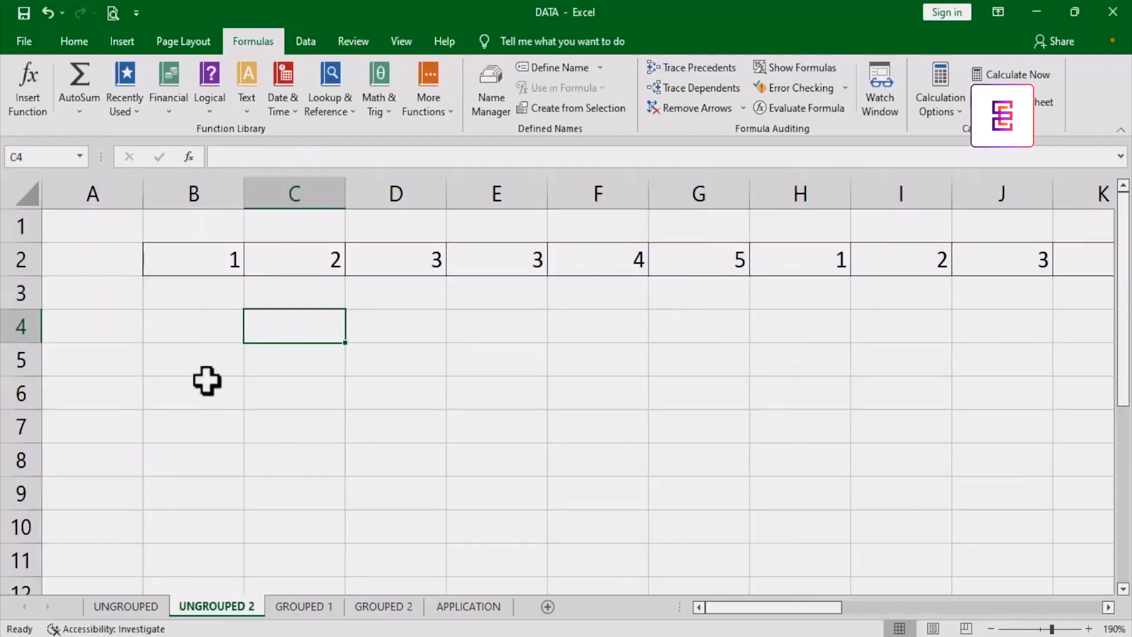
left_click(420, 324)
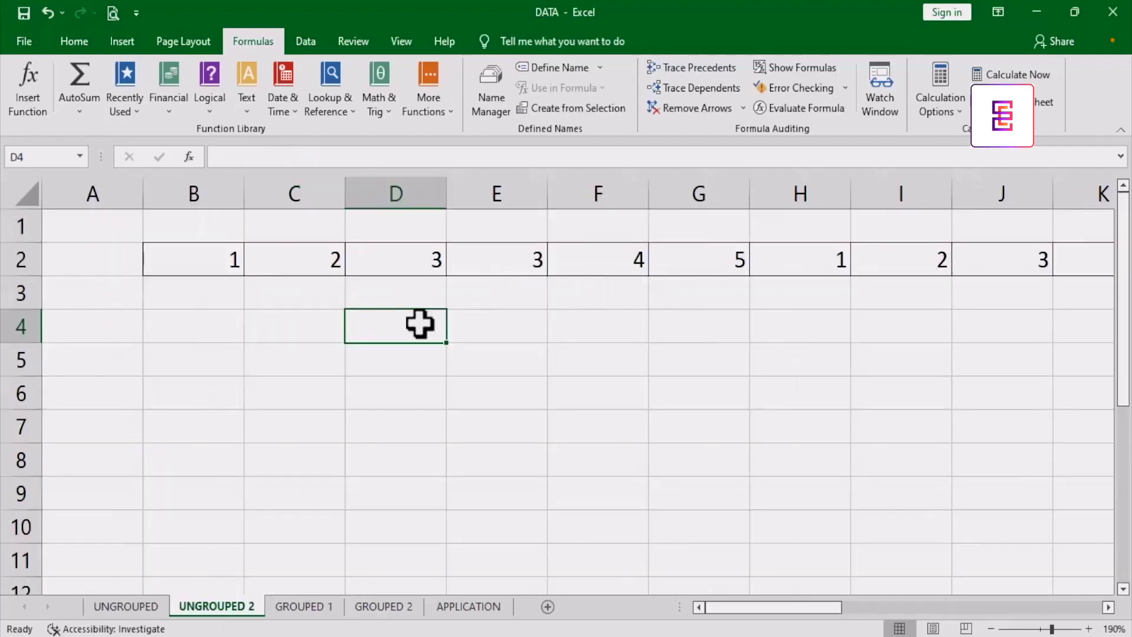
type("=AV")
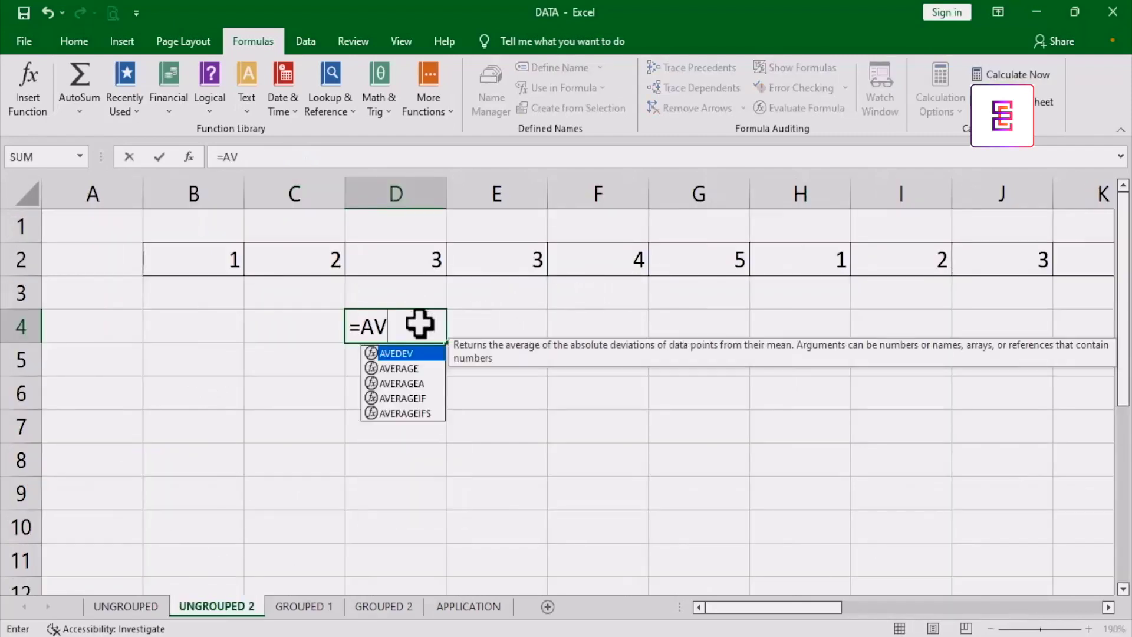
type("ERAGE")
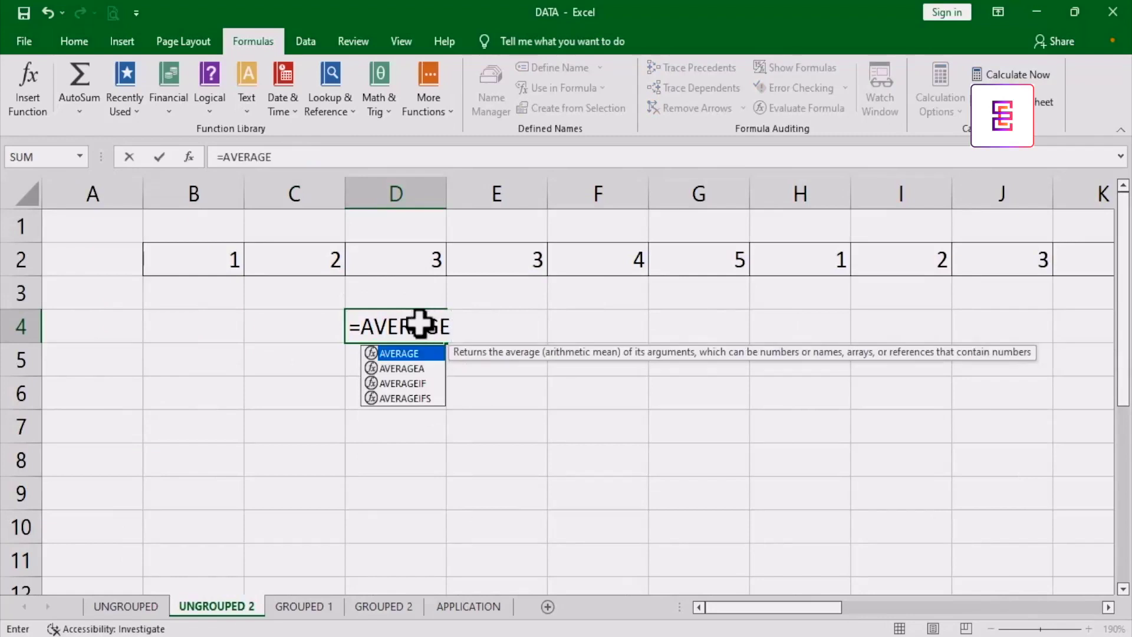
type("(")
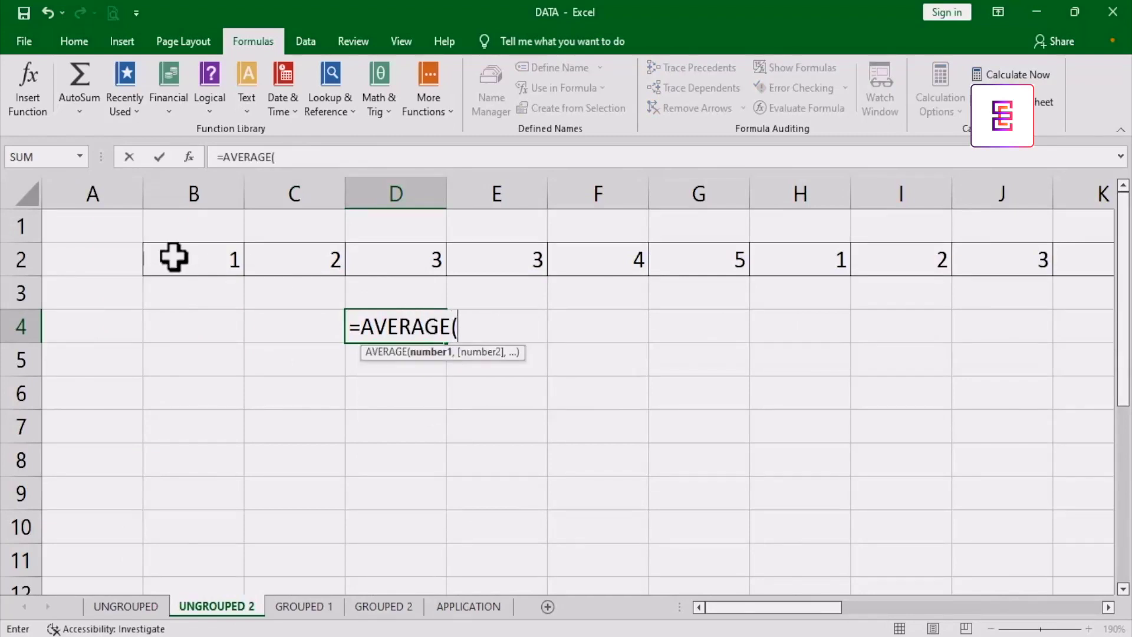
left_click_drag(172, 257, 937, 255)
left_click_drag(993, 616, 687, 619)
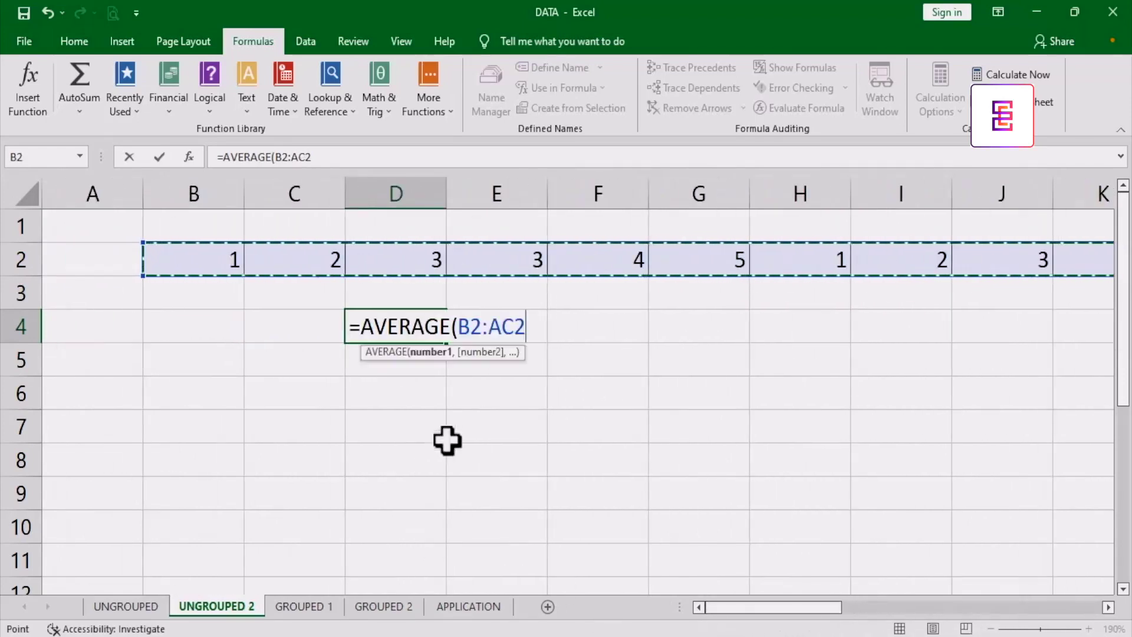
type(")")
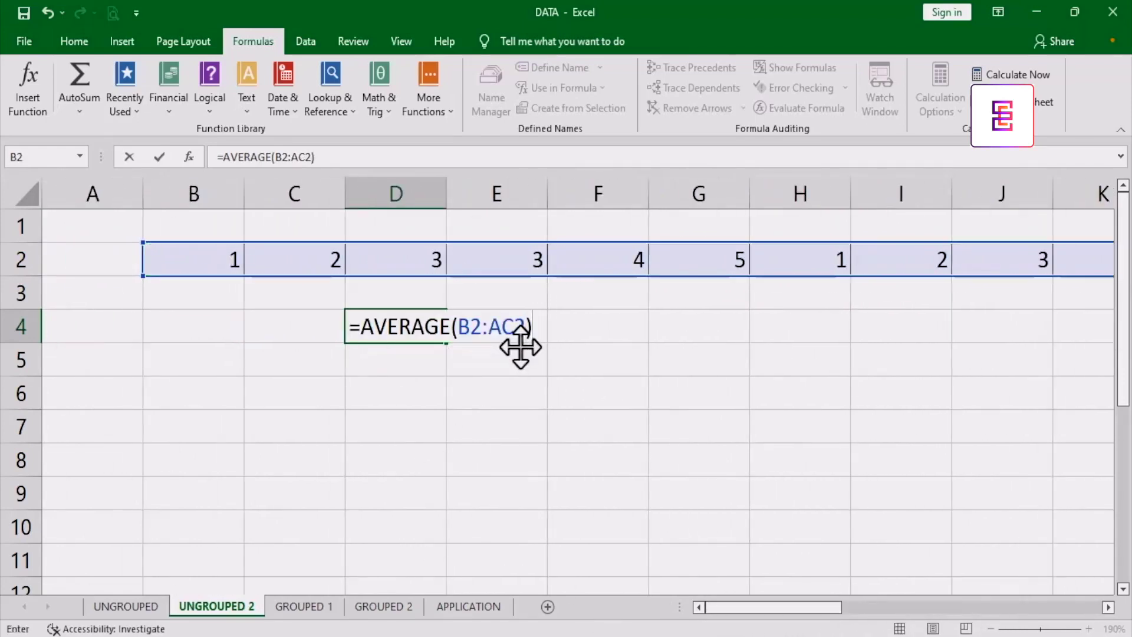
key("Return")
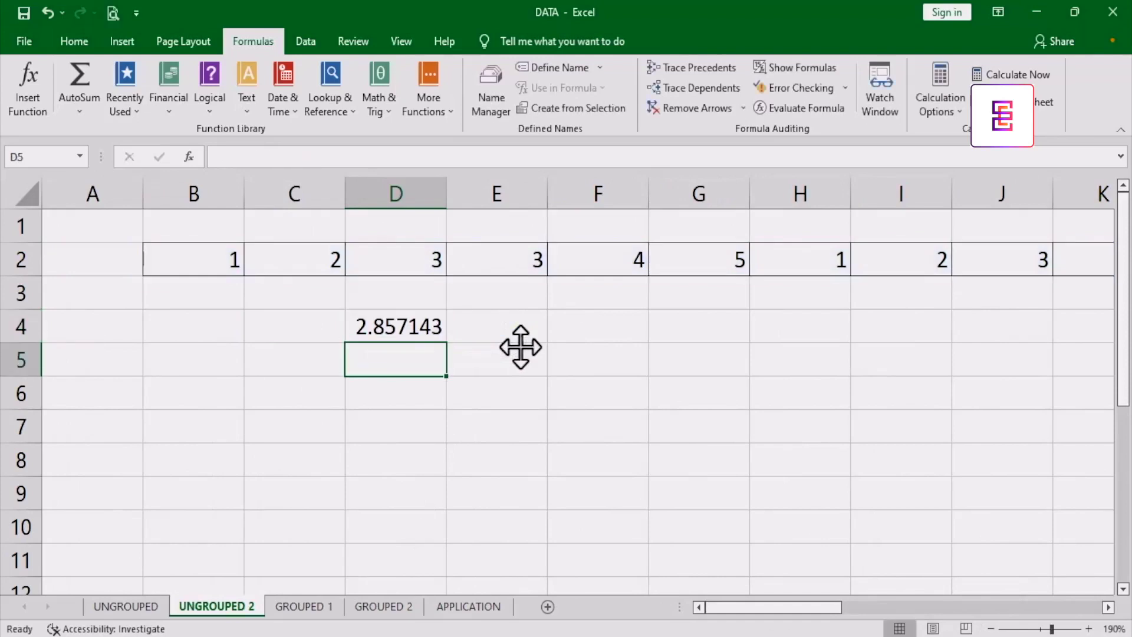
Compare the mean in D4 with the SUM-based mean in B31 on the UNGROUPED sheet.
left_click(380, 326)
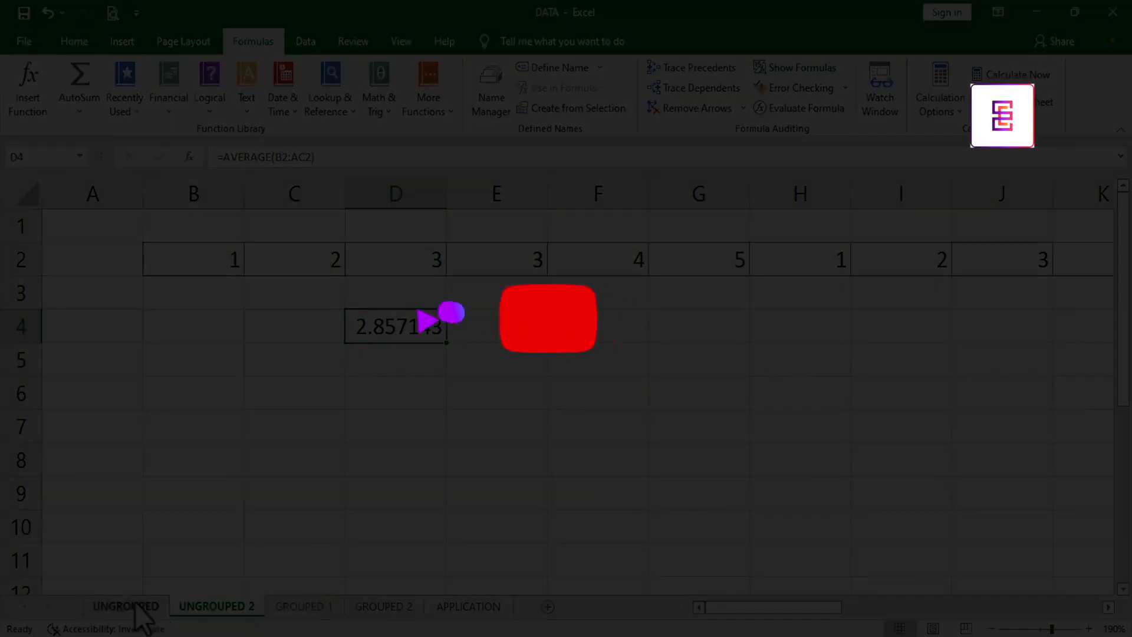
left_click(131, 607)
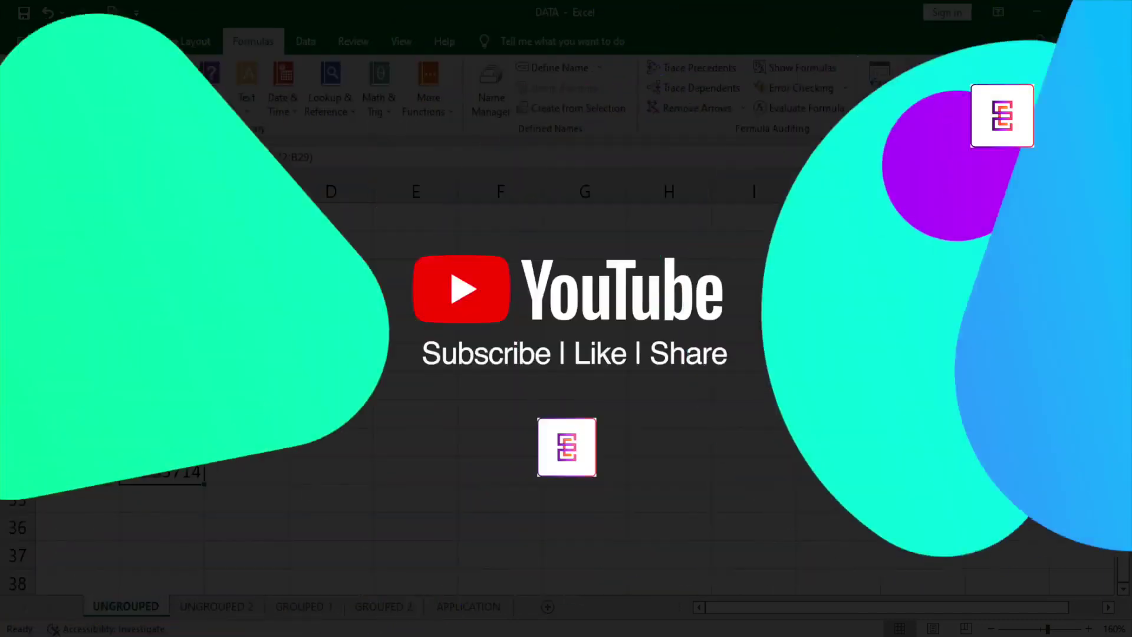
left_click(157, 380)
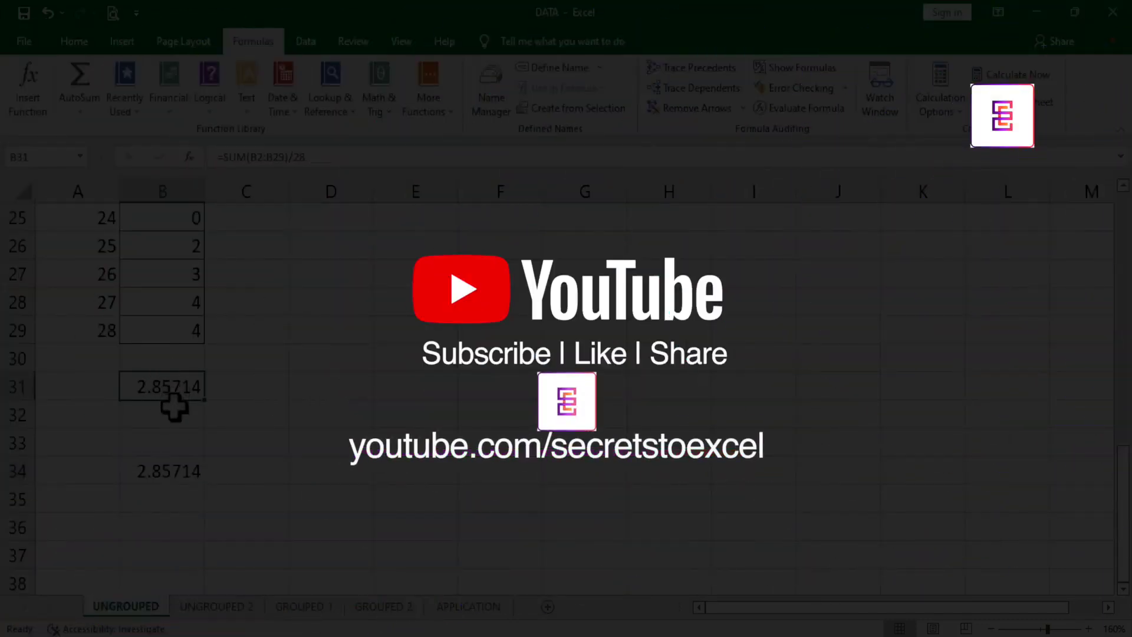